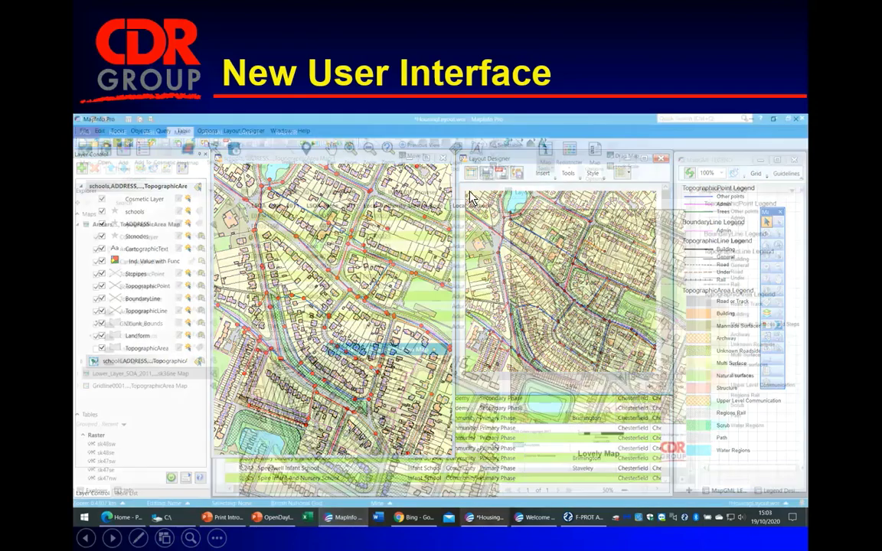
Step: Reveal the new interface screenshot on slide 3, then end the PowerPoint slideshow
click(470, 196)
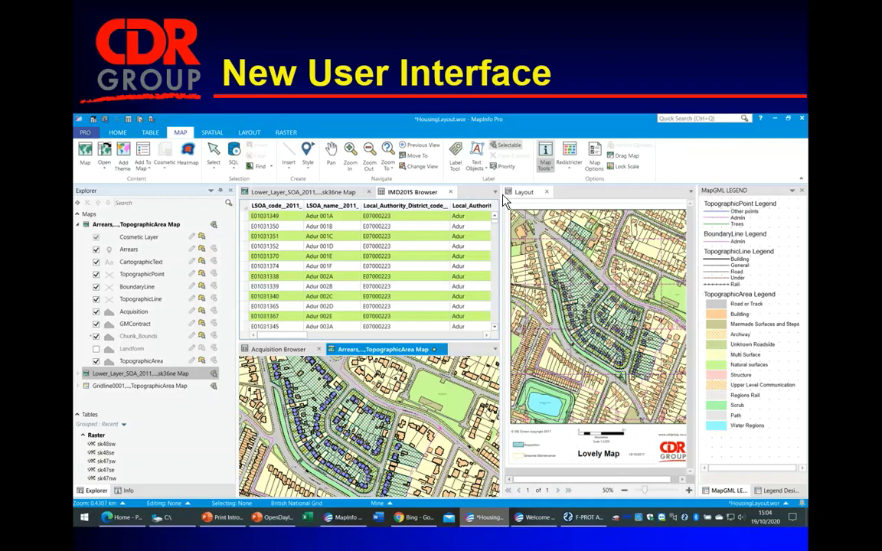
key(Escape)
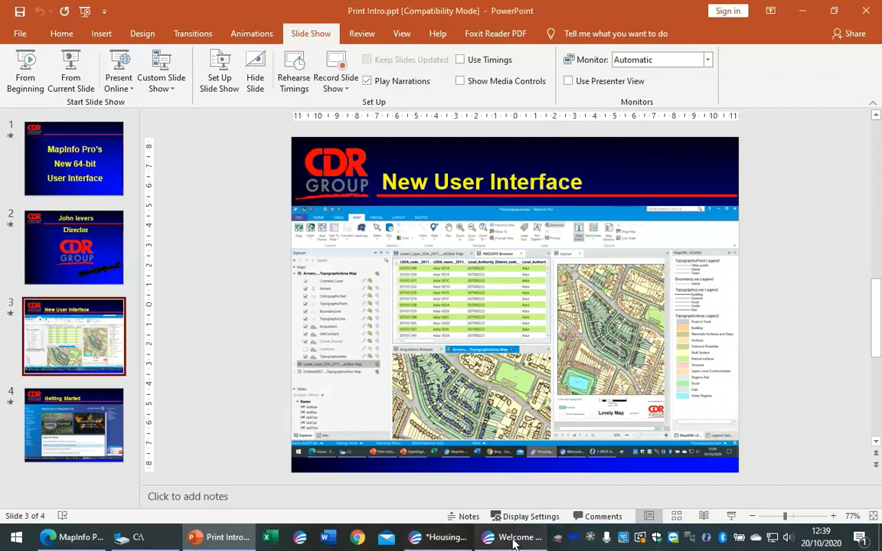
click(509, 541)
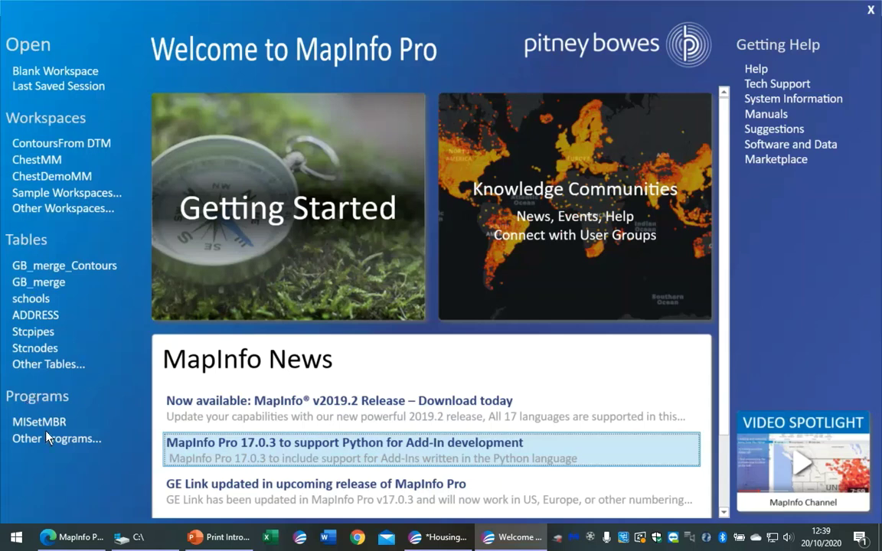
mouse_move(210, 210)
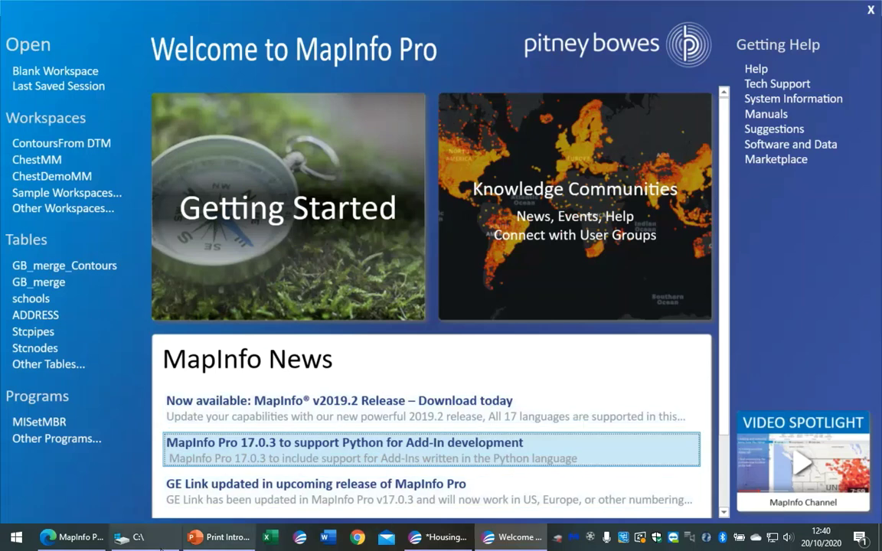
Step: Bring the MapInfo Pro community page forward and browse its Community Home page
click(72, 542)
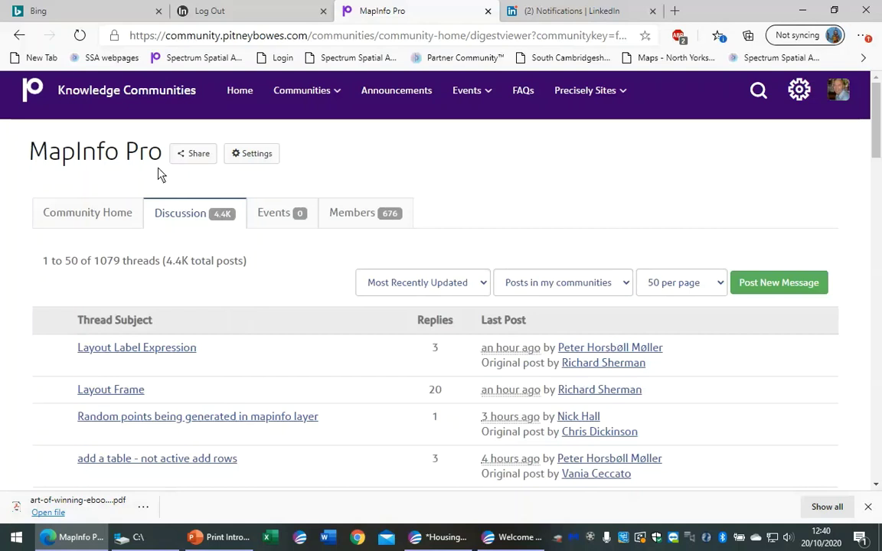
click(94, 220)
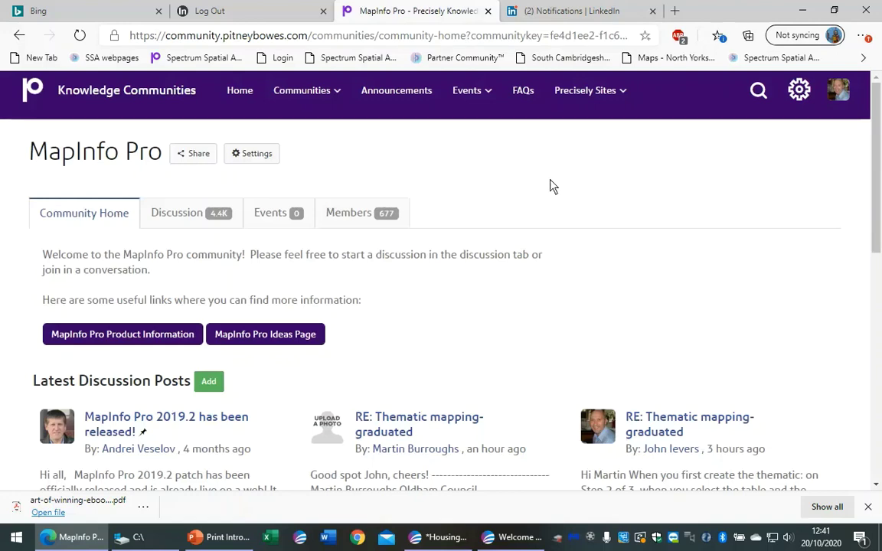
scroll(553, 187, down, 2)
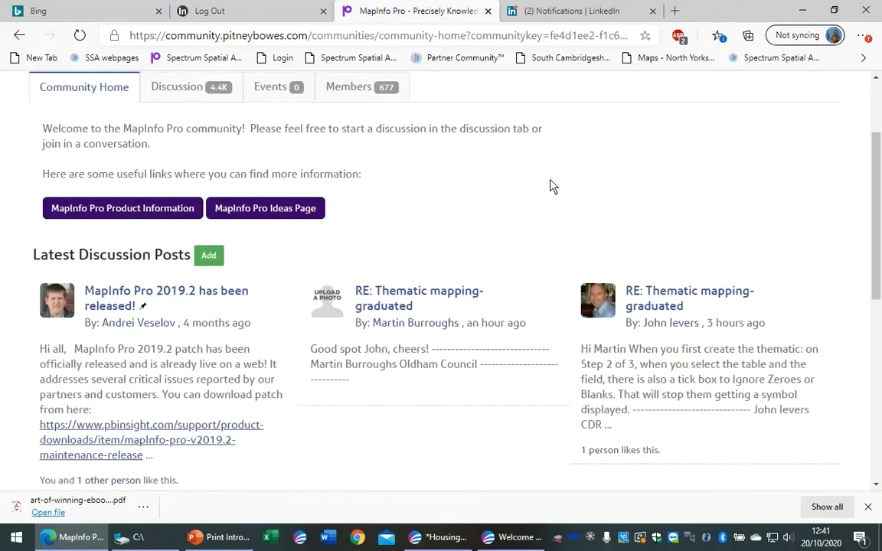
scroll(503, 199, down, 5)
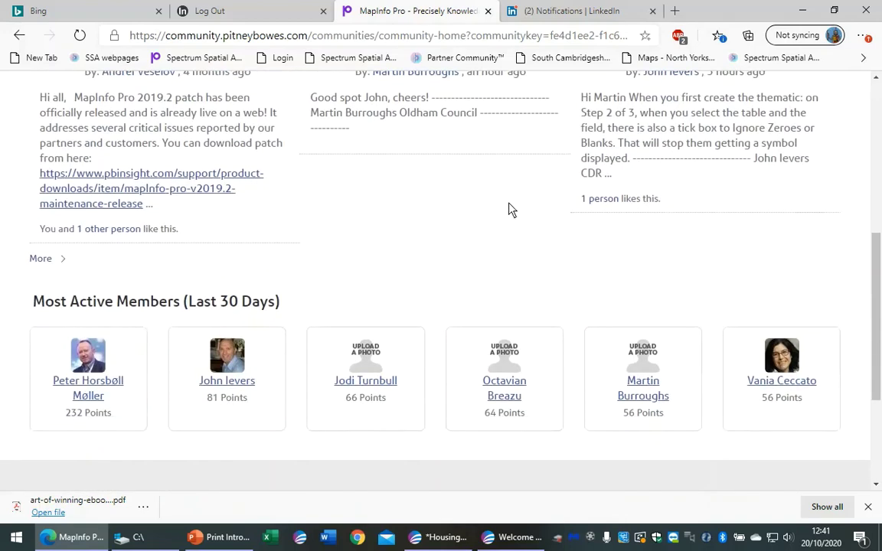
scroll(503, 208, up, 10)
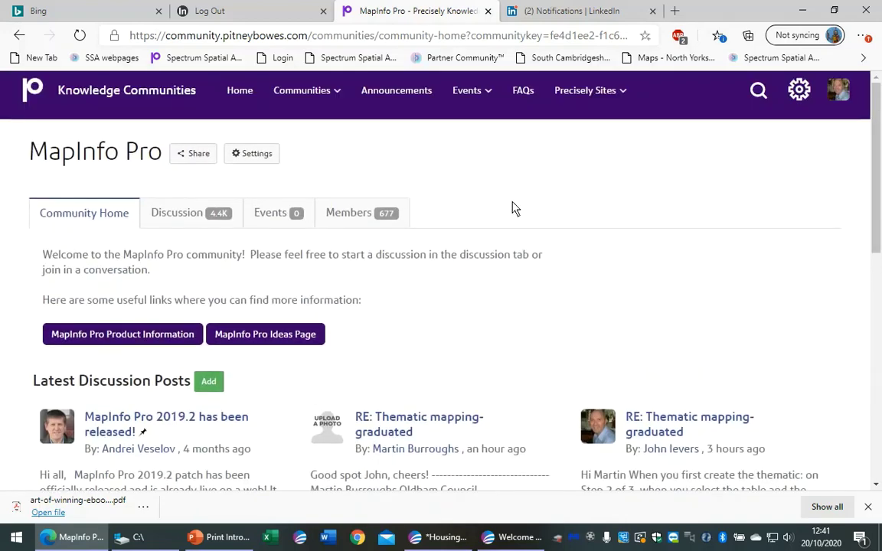
Step: Open the community site search, scroll through it, then return to the MapInfo welcome screen
click(755, 93)
scroll(331, 287, down, 1)
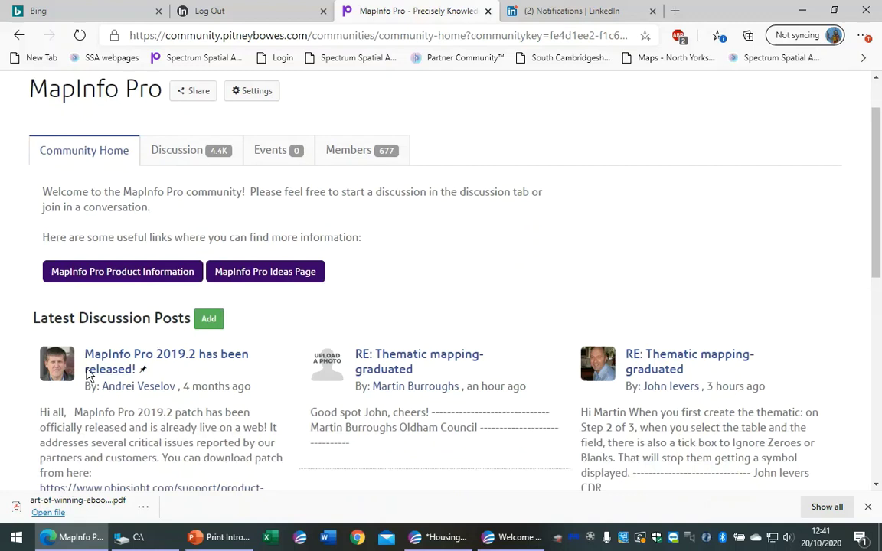
scroll(269, 309, down, 1)
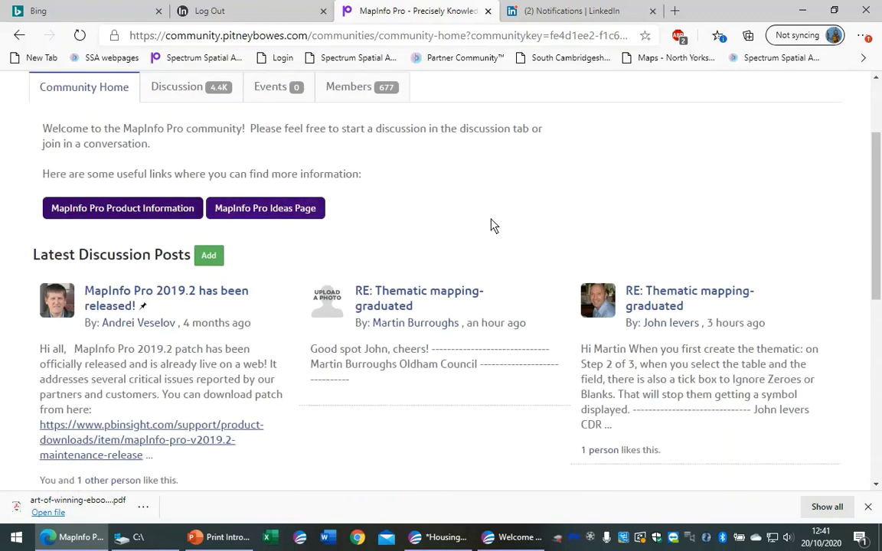
scroll(513, 218, up, 2)
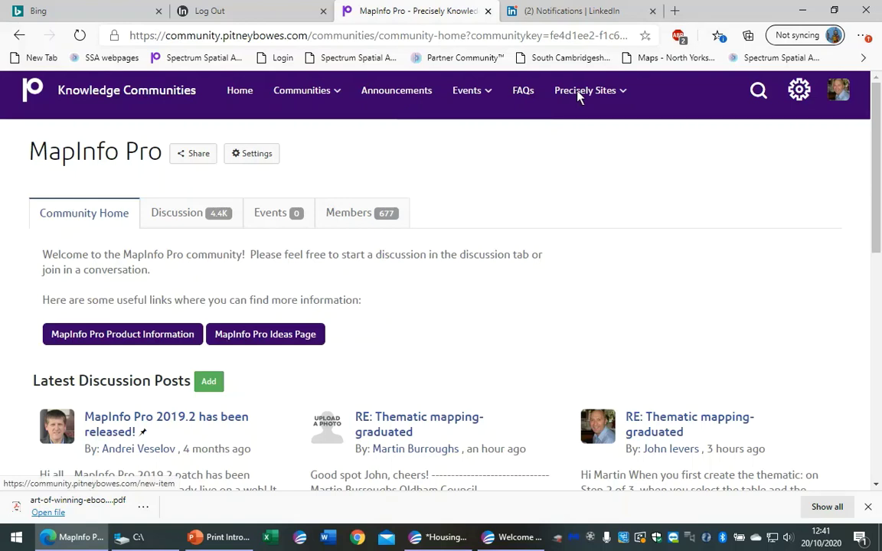
click(517, 538)
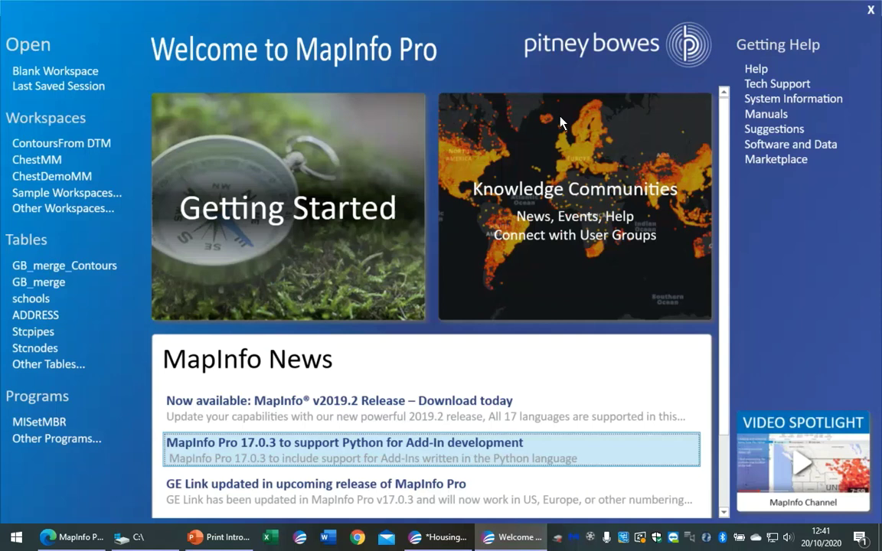
Step: Switch to the HousingLayout workspace and show the IMD2015 Browser table's LSOA records
mouse_move(372, 180)
click(442, 540)
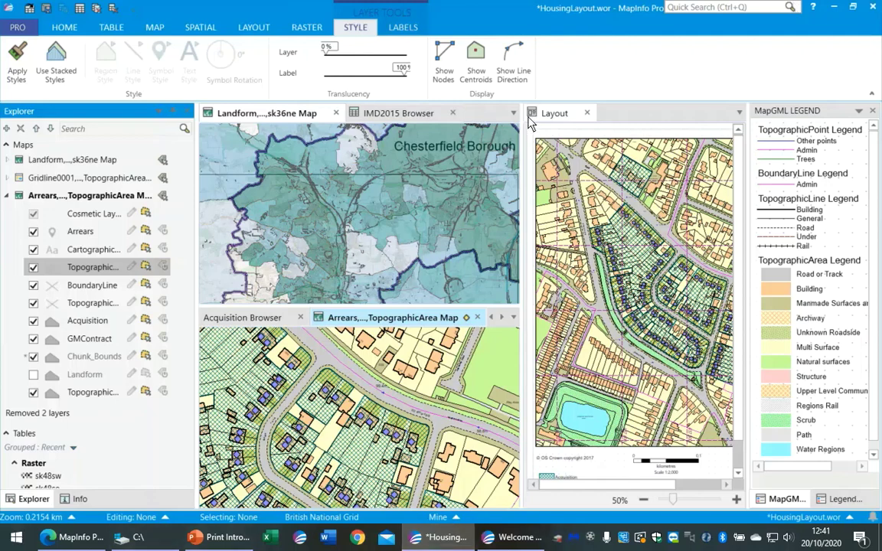
click(373, 115)
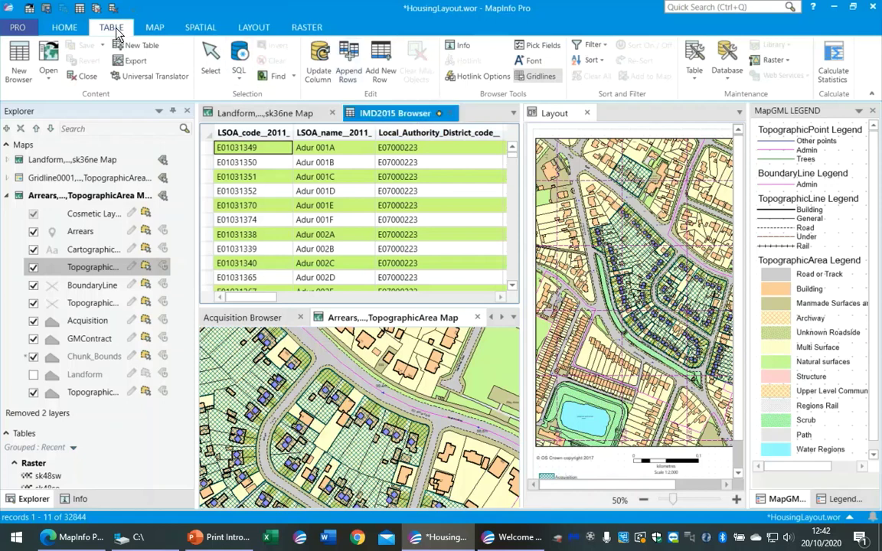
Step: Switch between the Arrears map and the layout window, ending on the Arrears map
click(402, 324)
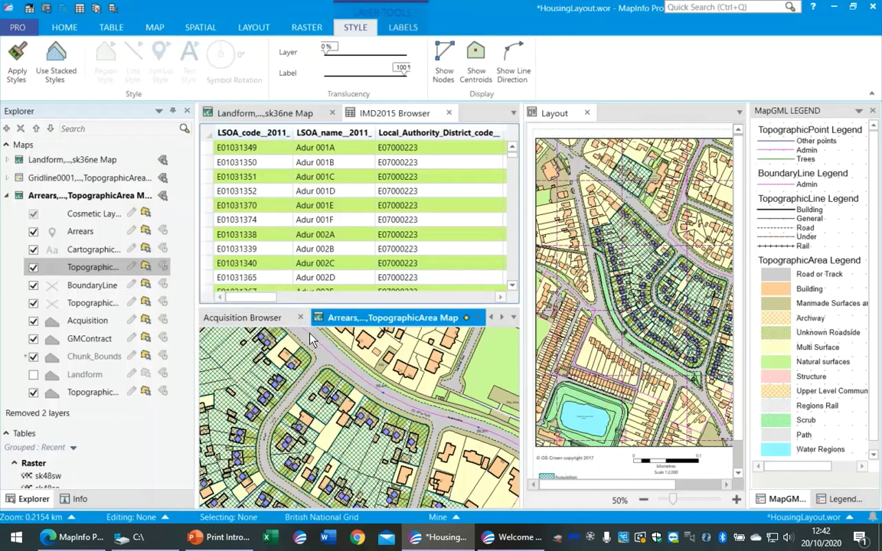
click(556, 113)
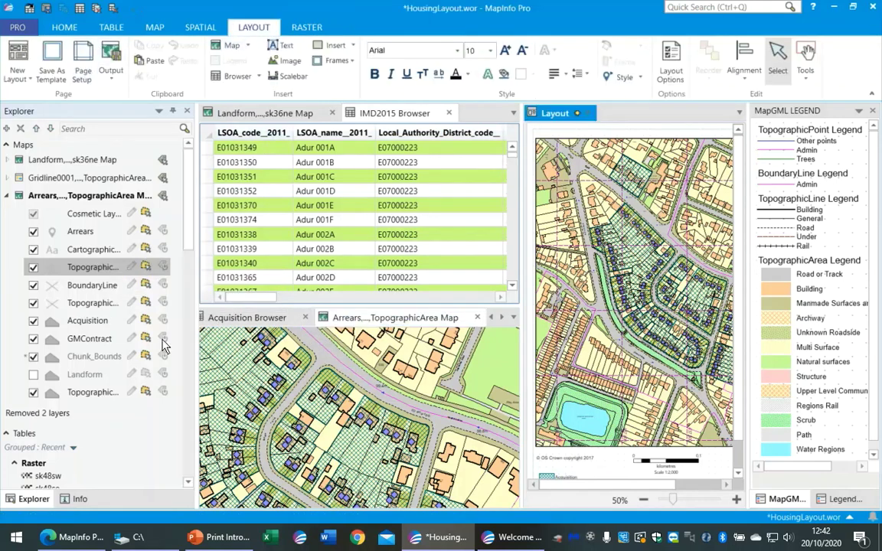
click(351, 318)
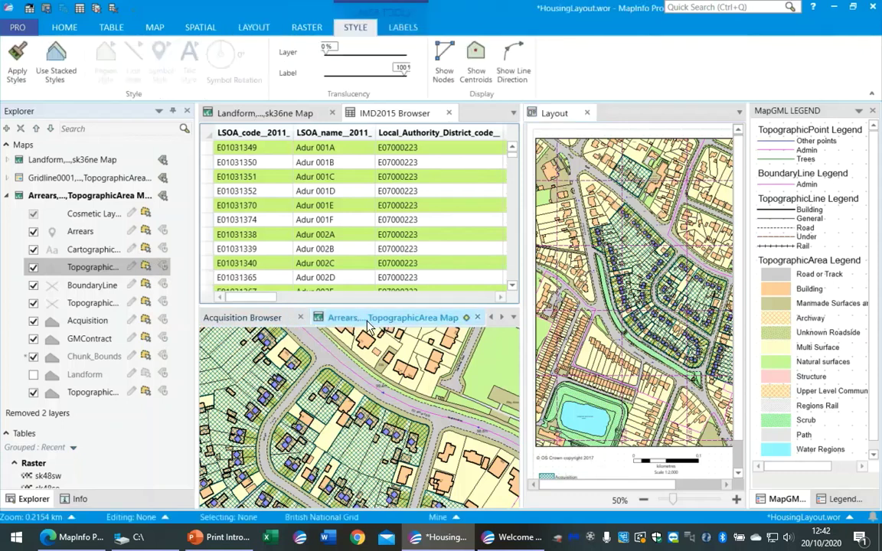
Step: Look through the SPATIAL, MAP and HOME ribbon tabs, ending on HOME
click(199, 27)
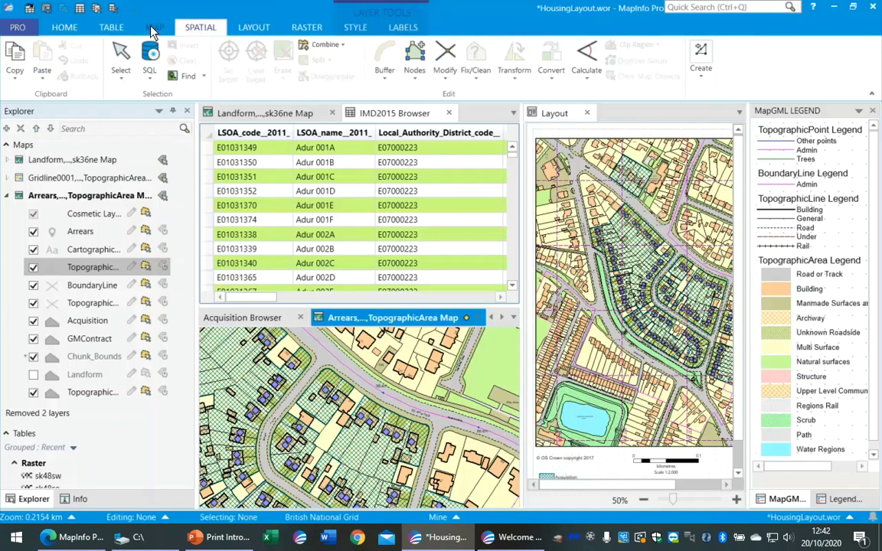
click(154, 30)
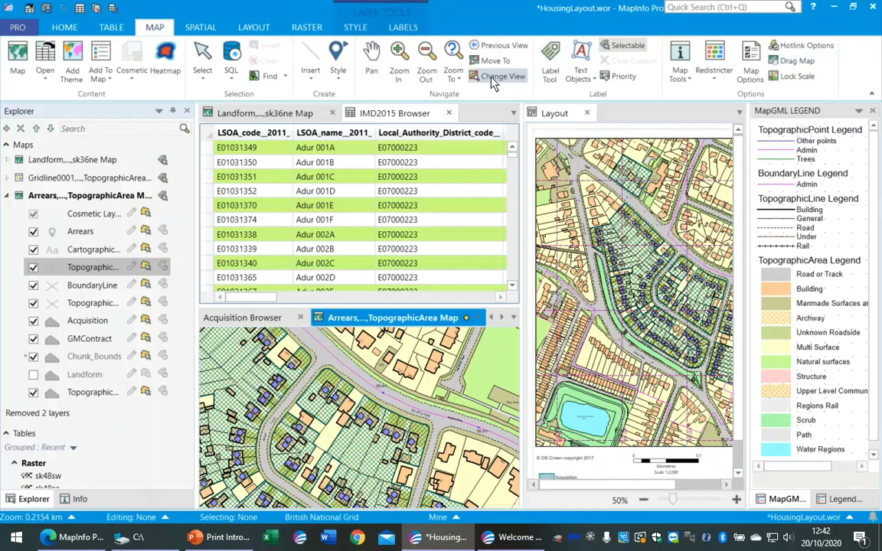
click(56, 29)
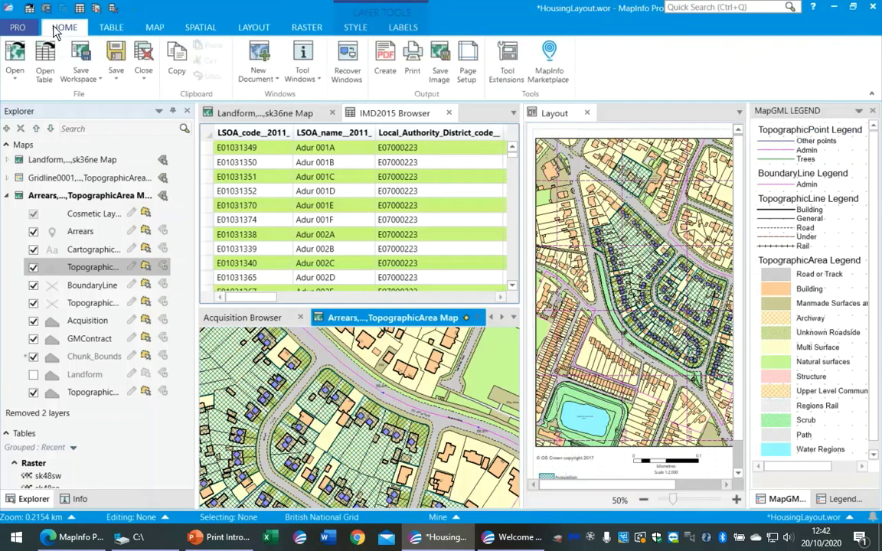
click(14, 76)
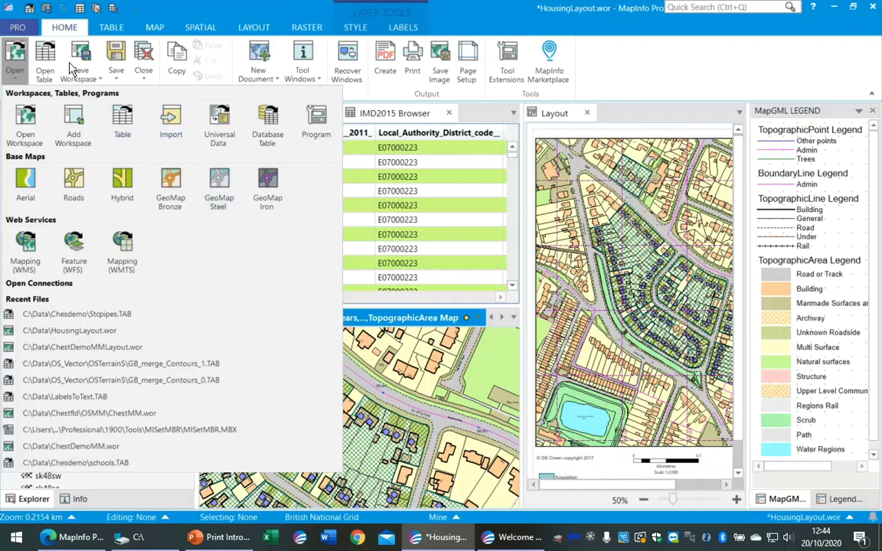
click(14, 55)
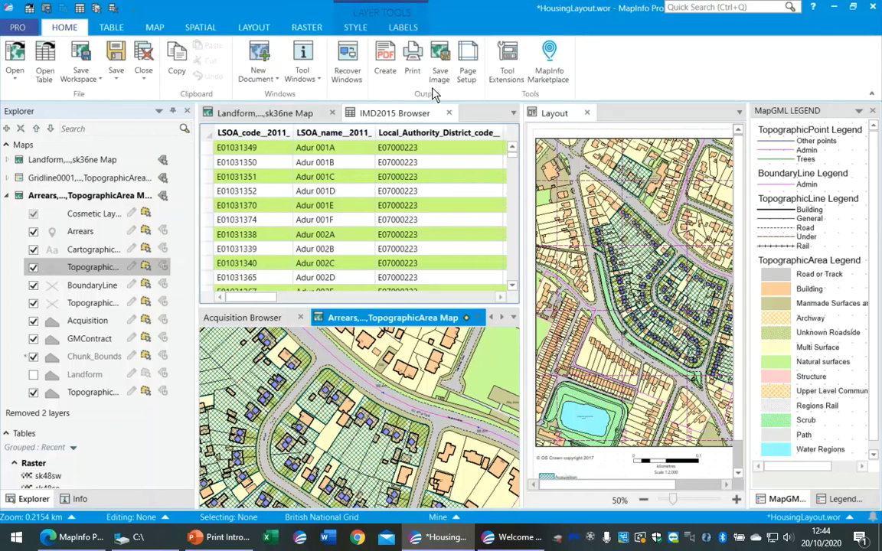
click(113, 29)
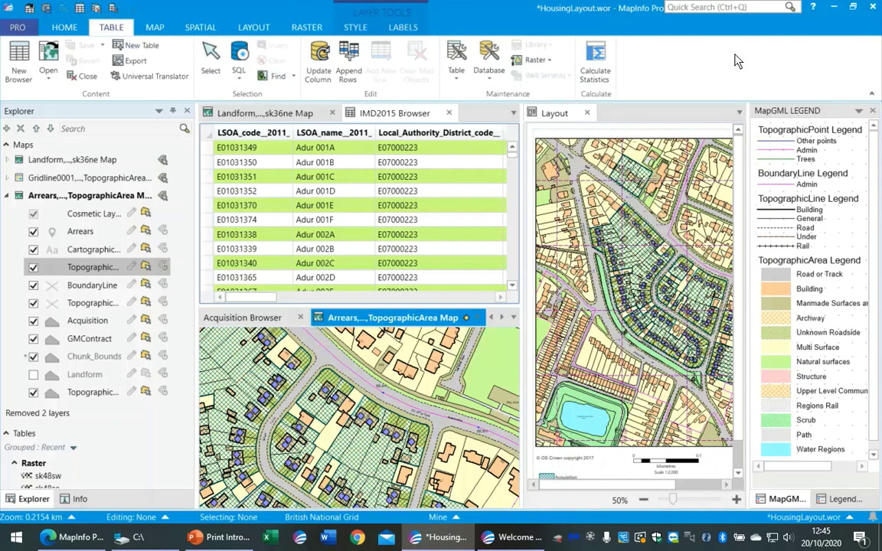
right_click(749, 69)
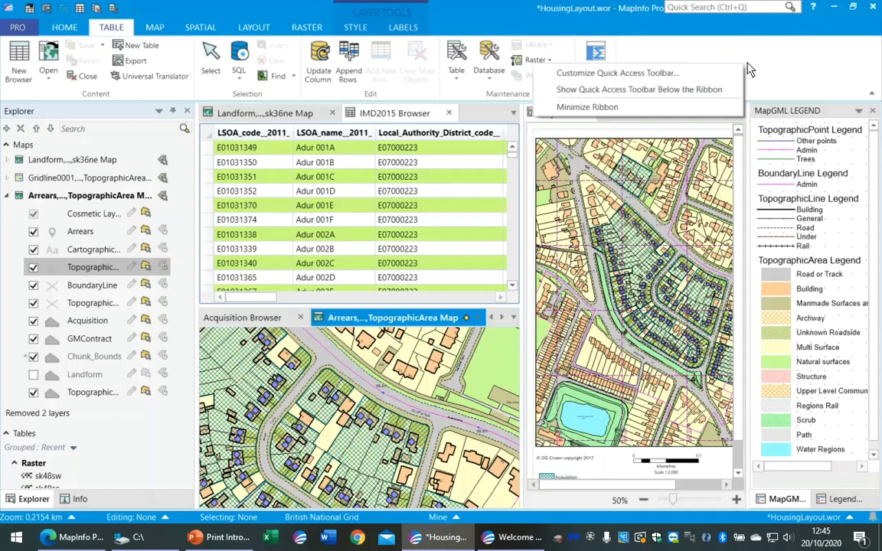
click(659, 76)
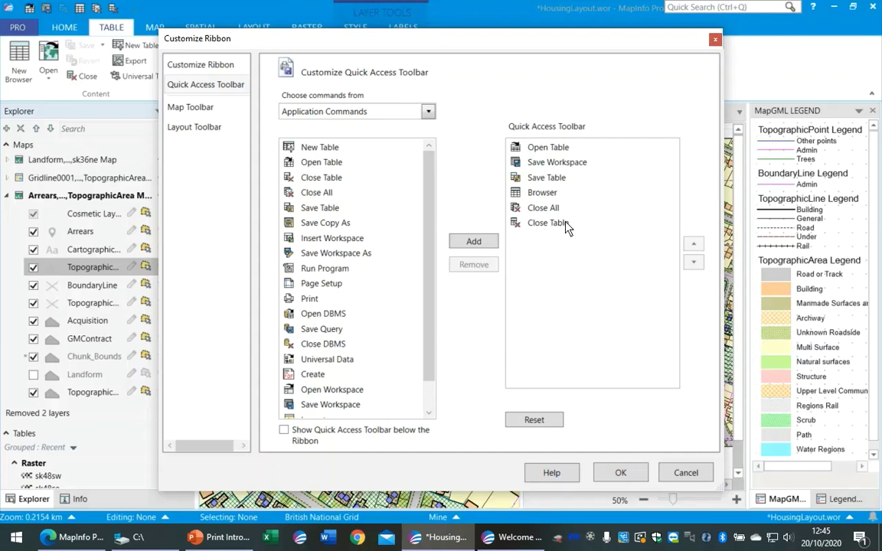
click(427, 113)
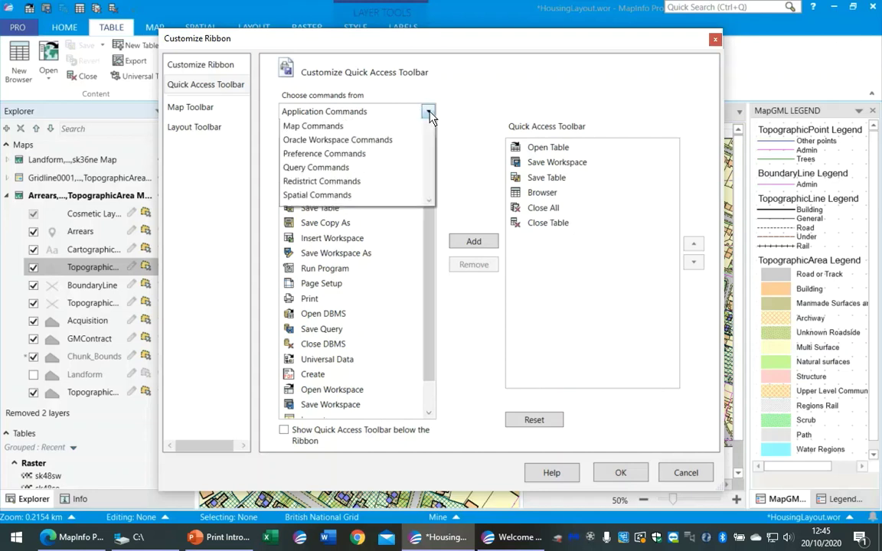
scroll(385, 189, down, 5)
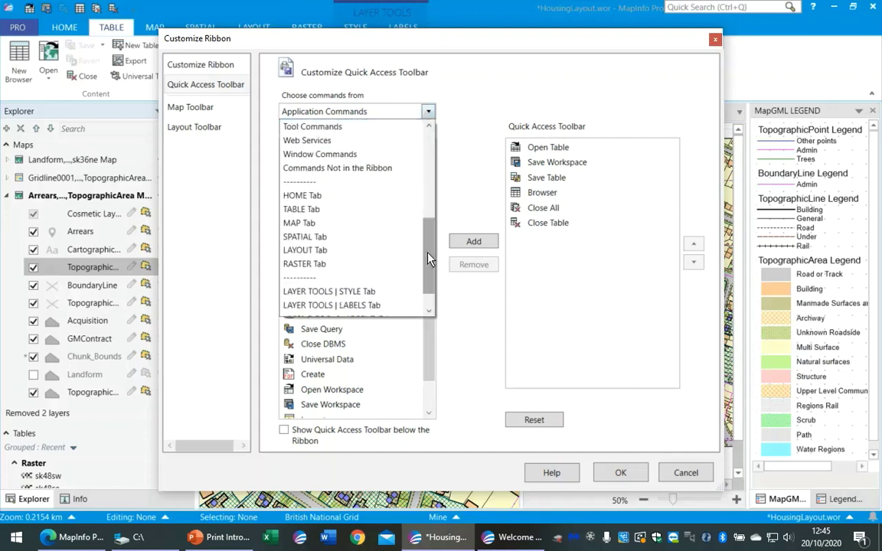
click(324, 237)
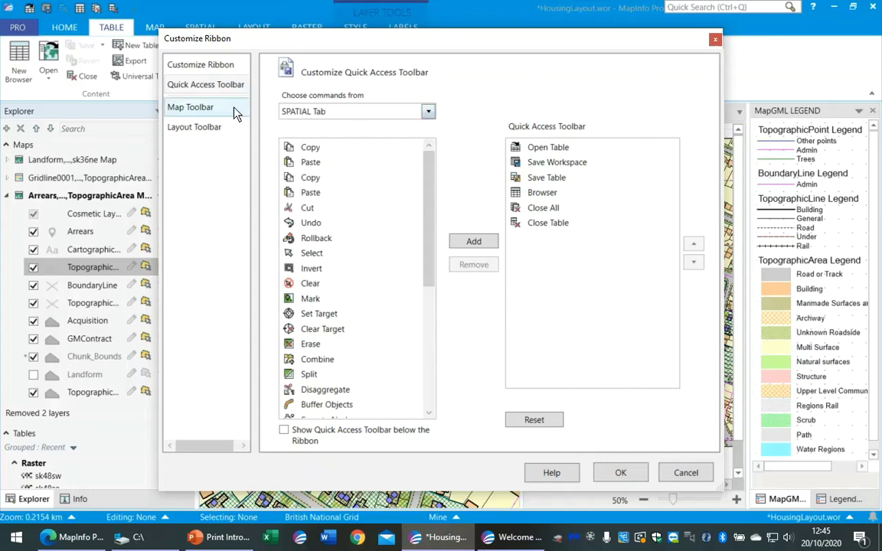
click(200, 67)
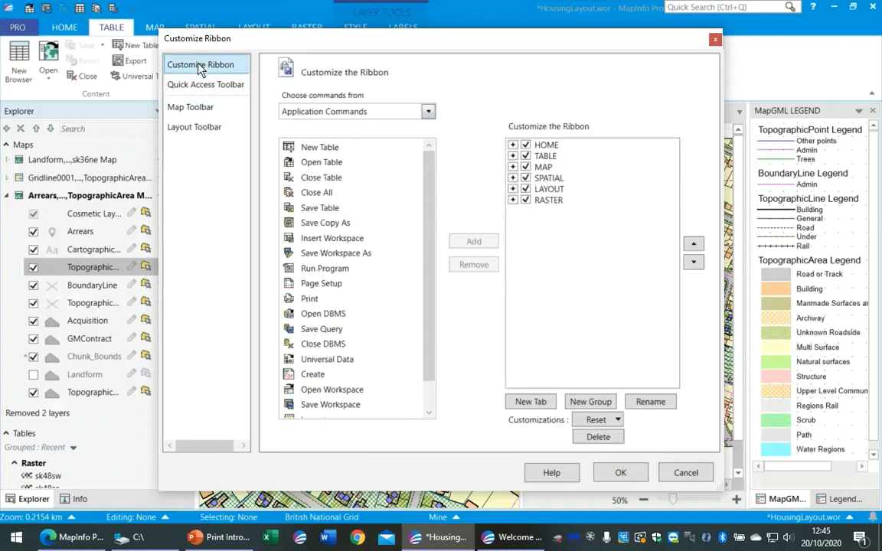
click(195, 109)
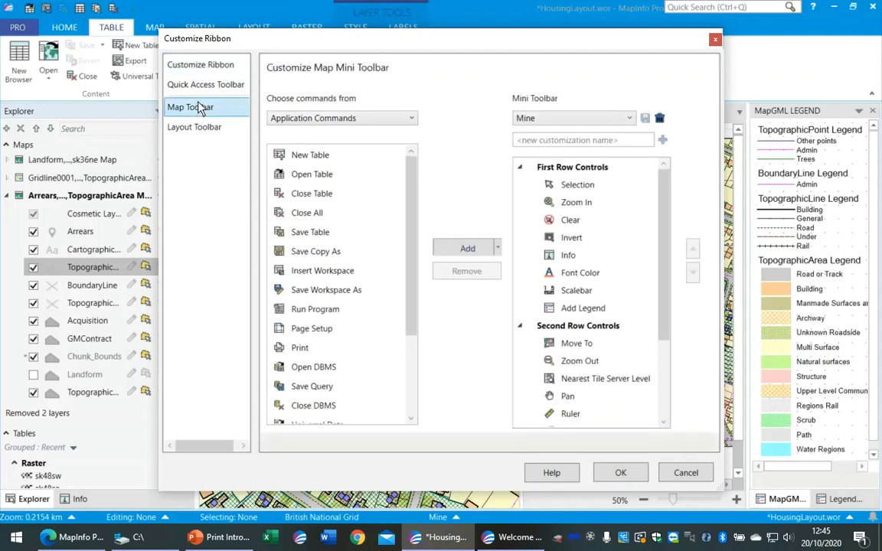
Step: Close the ribbon customization settings and view the Arrears map's shortcut menu
click(713, 42)
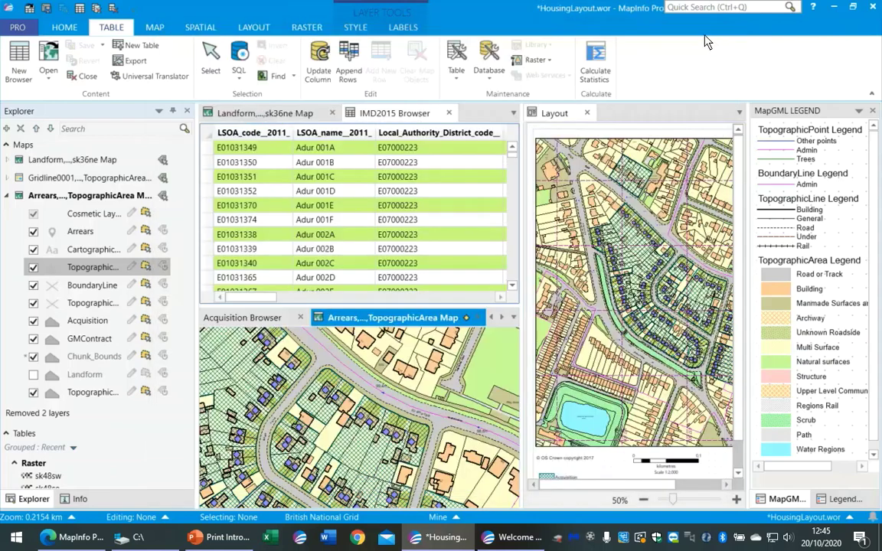
right_click(403, 379)
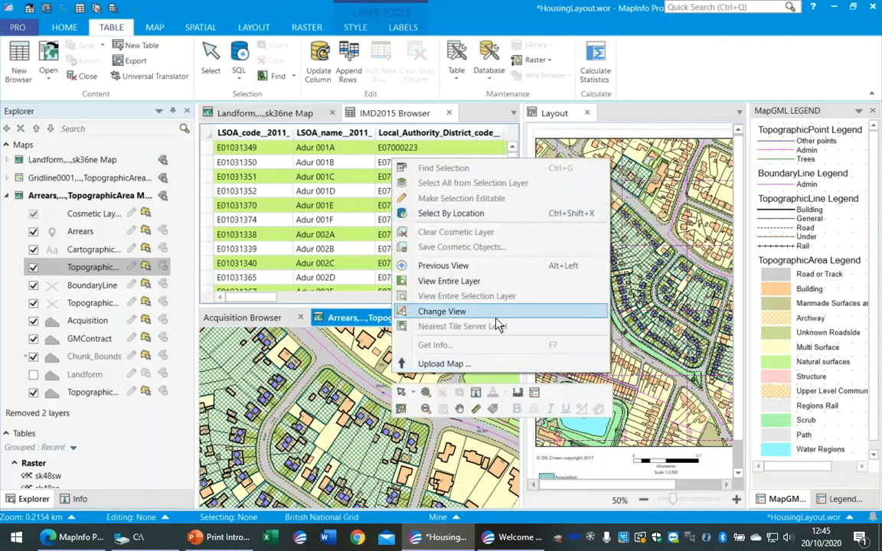
right_click(345, 397)
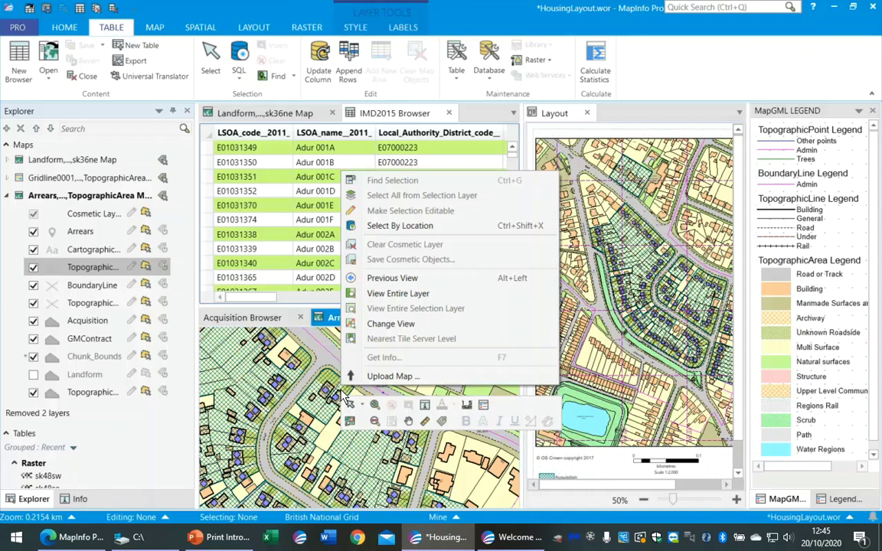
click(262, 119)
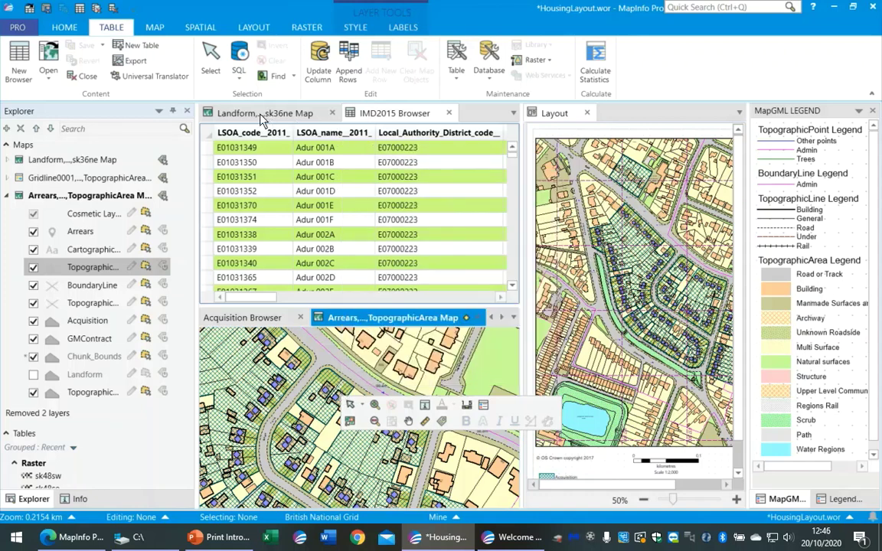
Step: Bring the Landform map to the front and view its shortcut menu
click(263, 118)
right_click(350, 197)
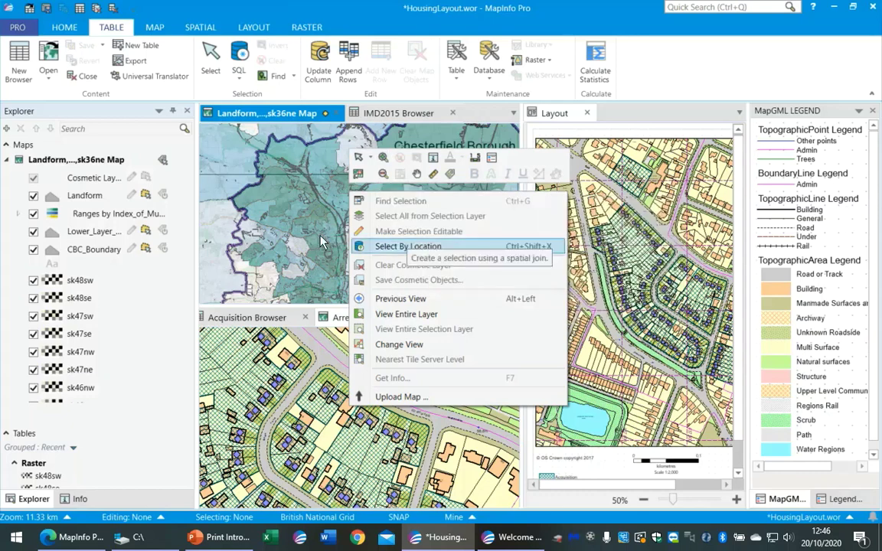
click(704, 67)
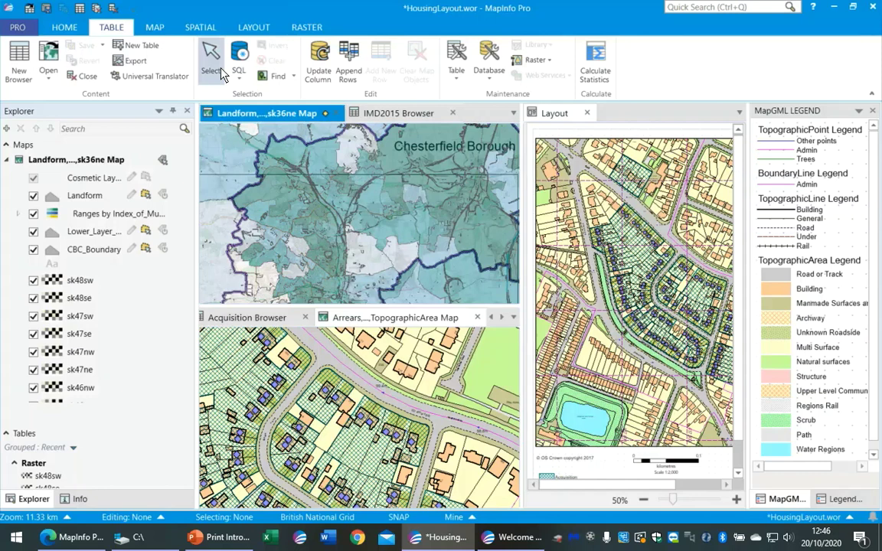
Step: On the MAP tab, open the Point Style symbol settings and close them
click(154, 27)
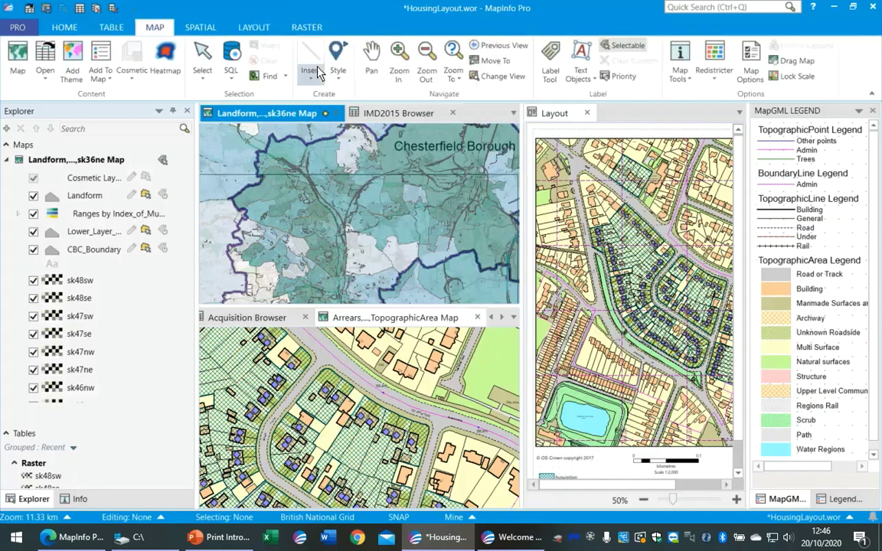
click(340, 78)
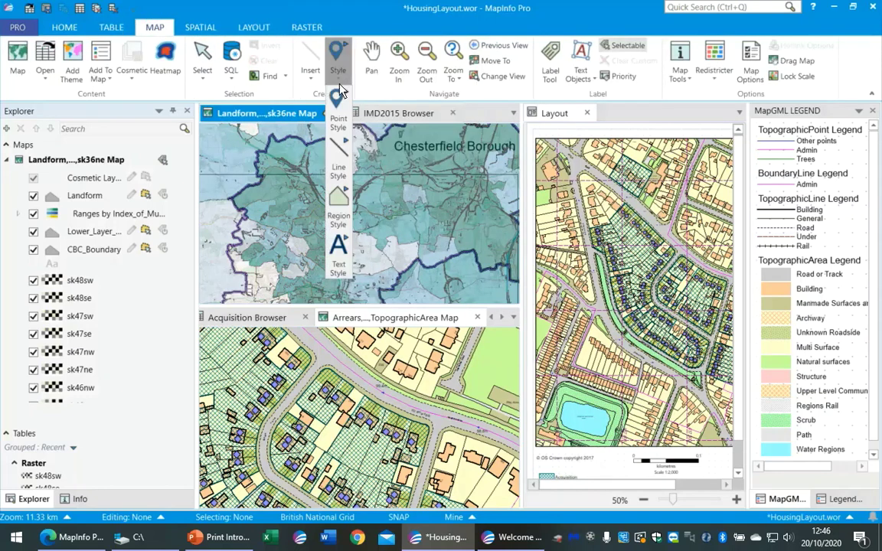
click(336, 52)
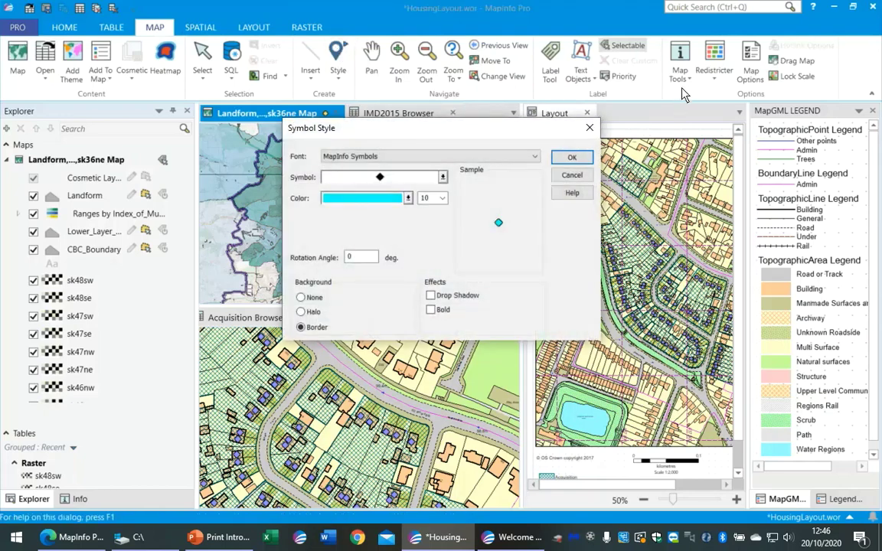
click(589, 128)
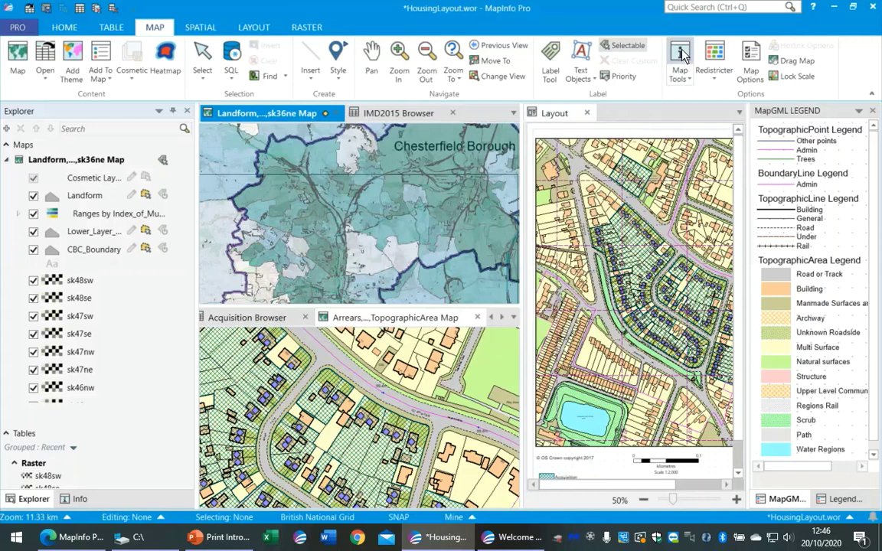
Step: Start the Ruler from Map Tools, then close its distance readout
click(683, 76)
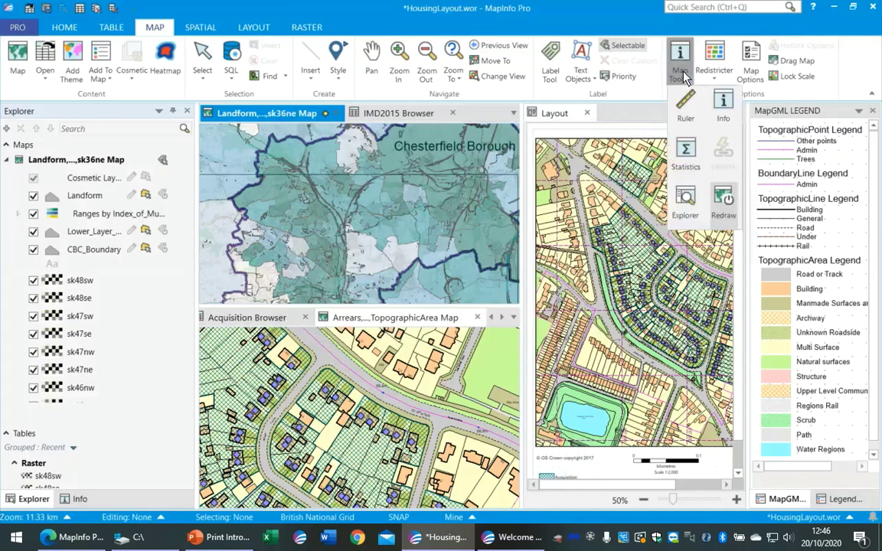
click(685, 105)
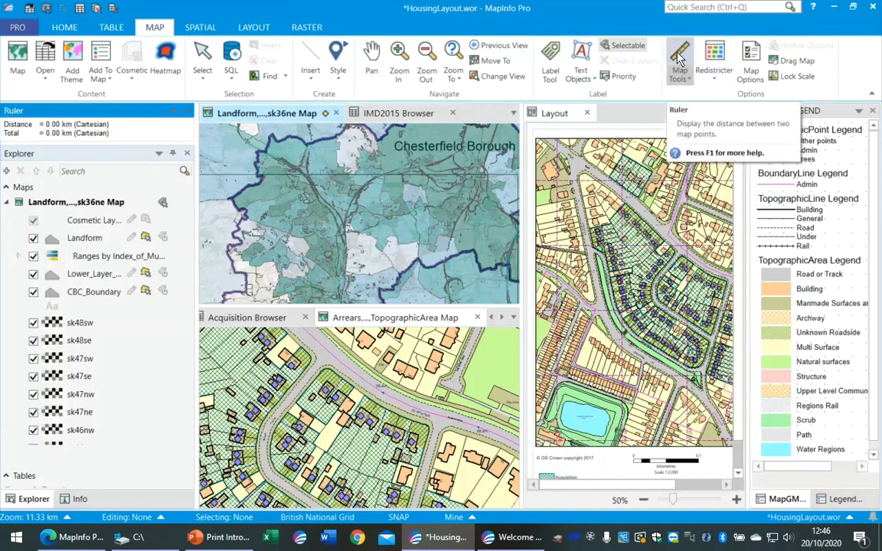
click(187, 111)
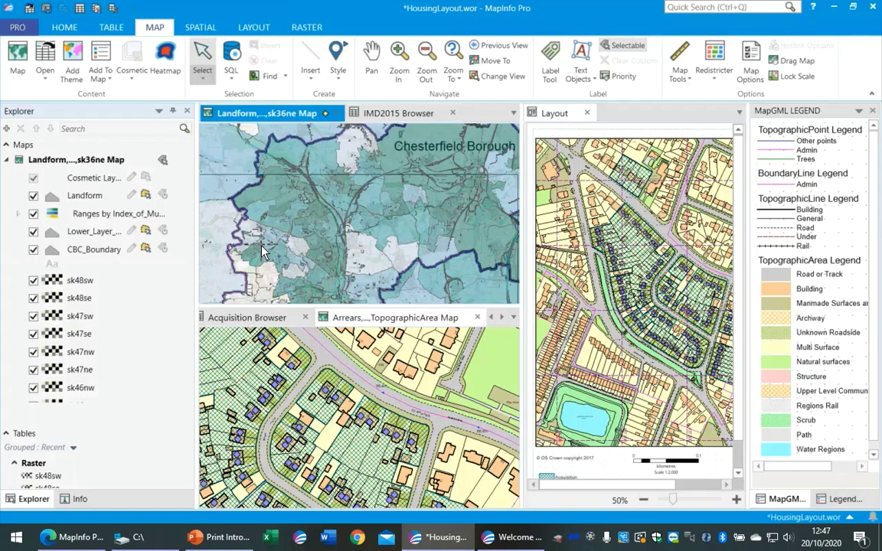
mouse_move(262, 250)
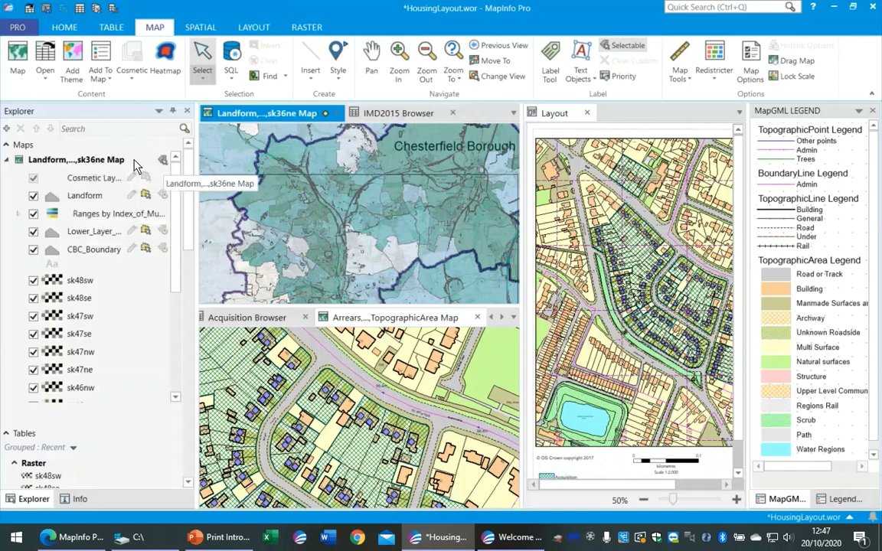
click(187, 245)
scroll(188, 245, down, 1)
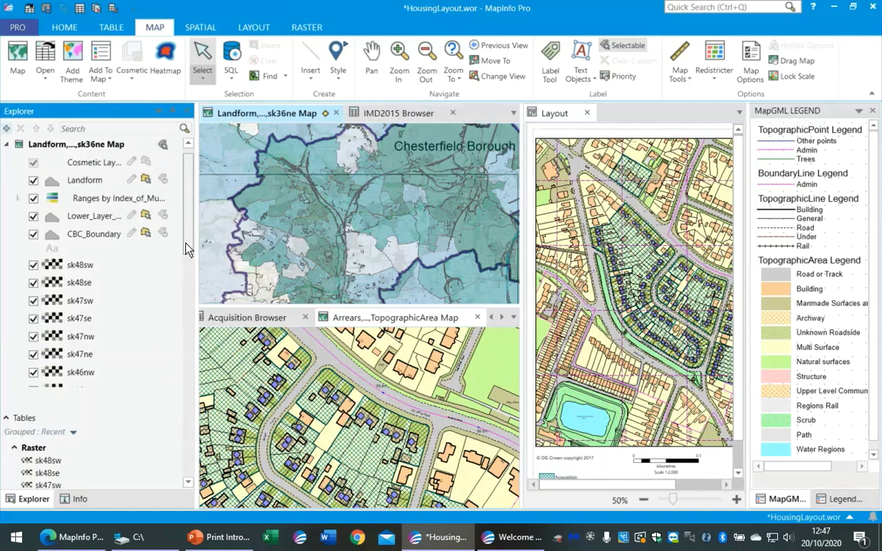
scroll(187, 249, down, 1)
scroll(187, 252, down, 5)
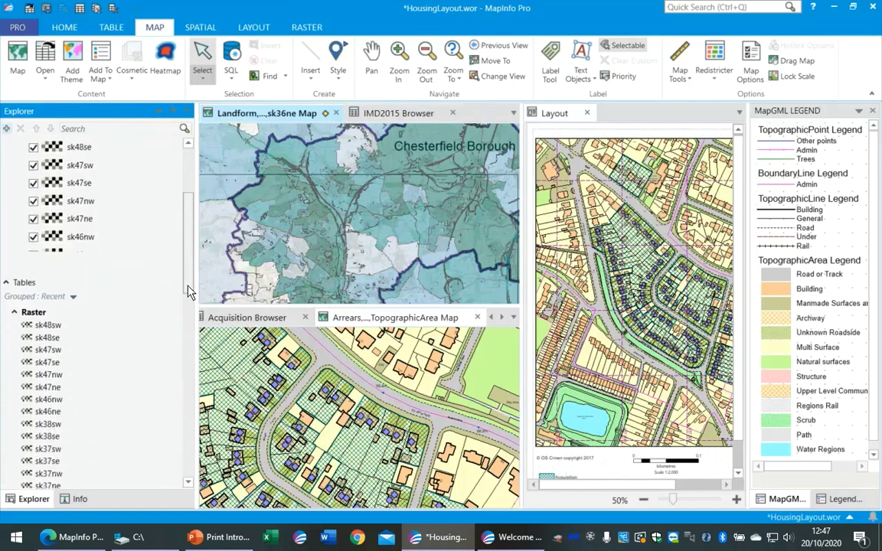
scroll(182, 256, up, 6)
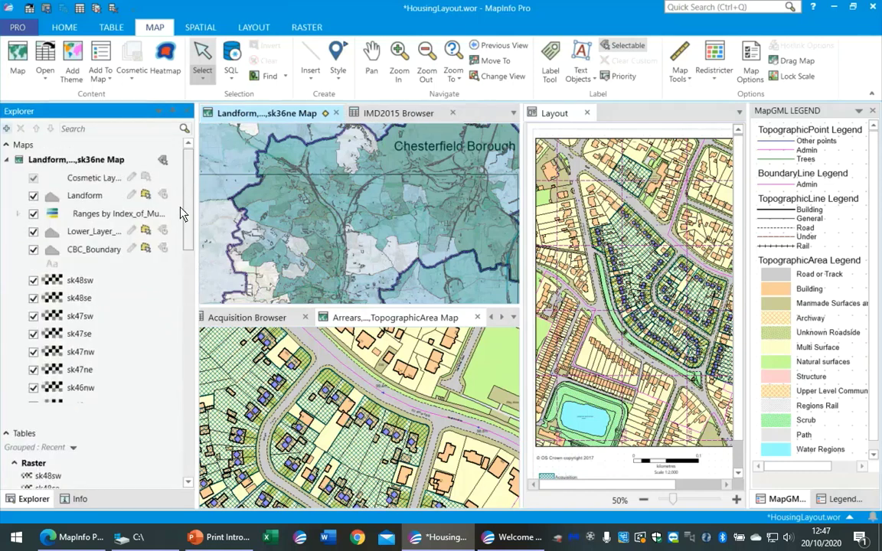
Step: Activate the Arrears TopographicArea map, scroll Explorer to Native tables, and view Stcpipes' options menu
click(400, 319)
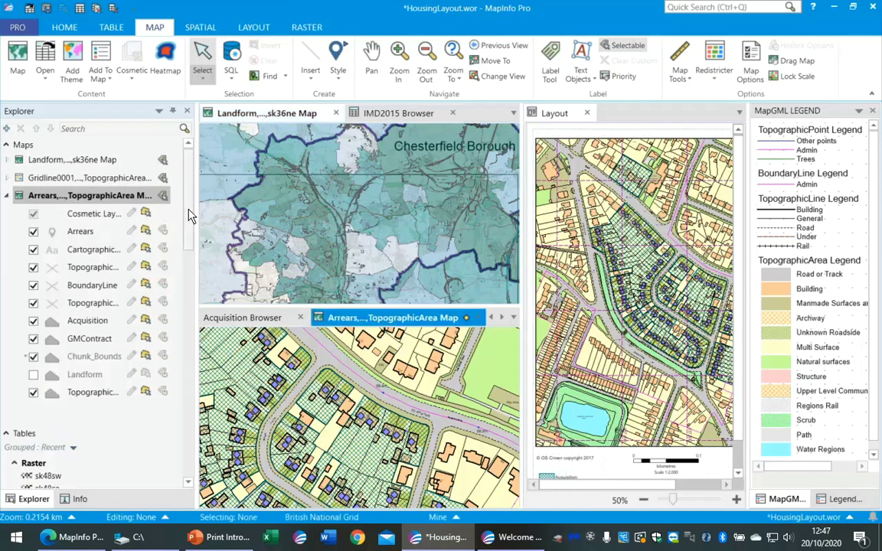
scroll(189, 252, down, 4)
scroll(189, 270, down, 1)
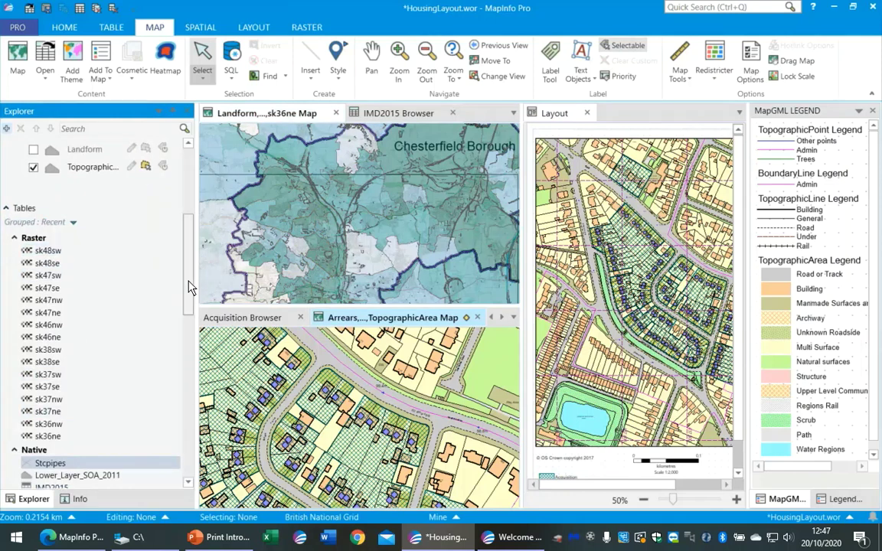
drag(189, 287, 188, 371)
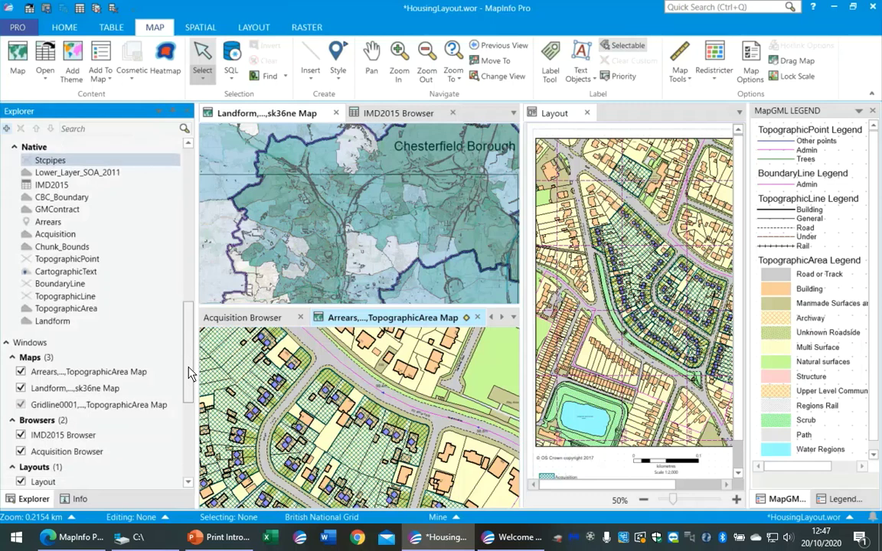
right_click(62, 162)
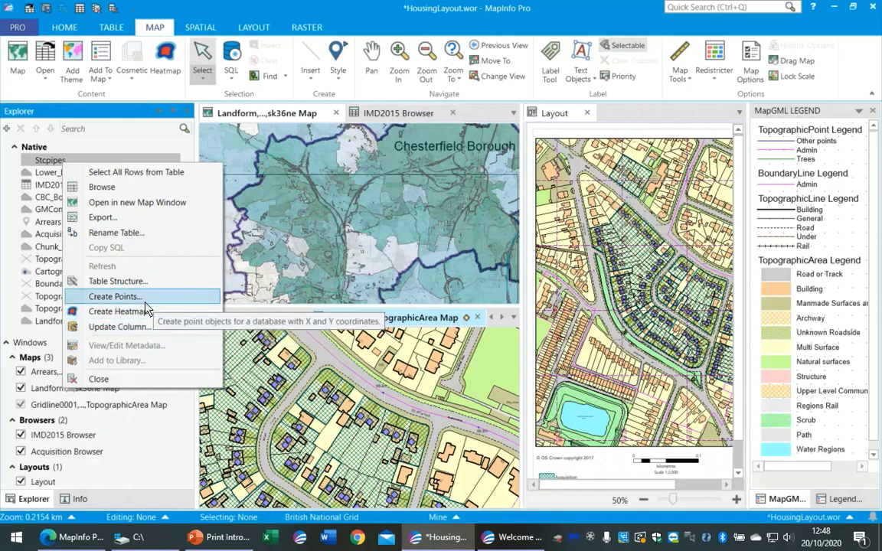
click(49, 163)
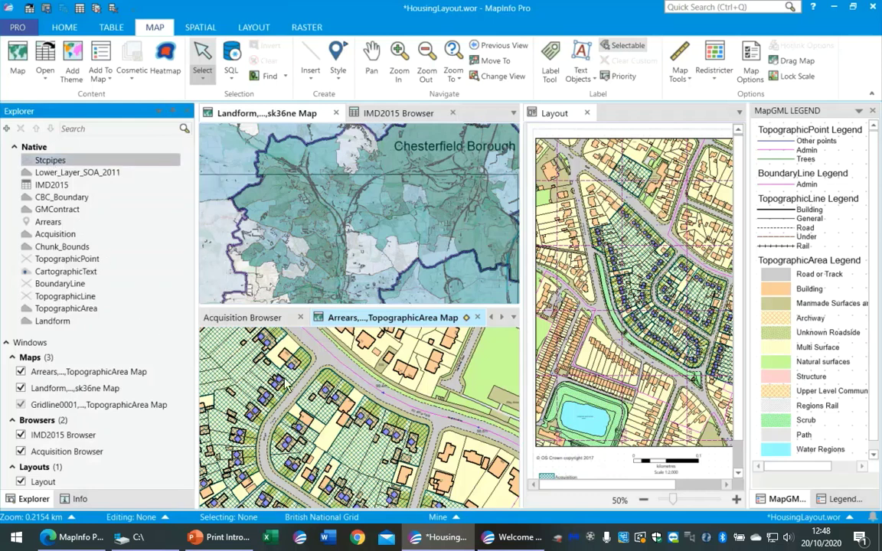
Step: Drag the Stcpipes table onto the Arrears map and scroll Explorer to check its layers
drag(344, 373, 315, 336)
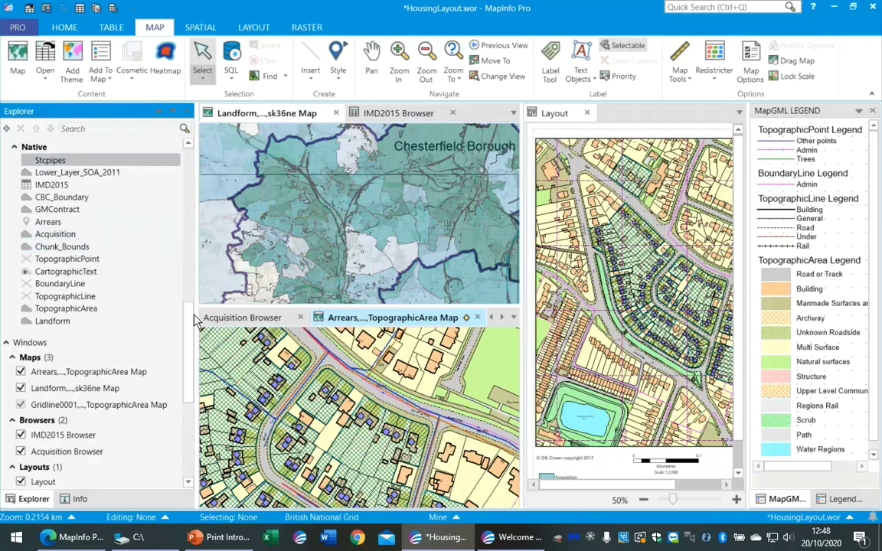
drag(187, 311, 196, 161)
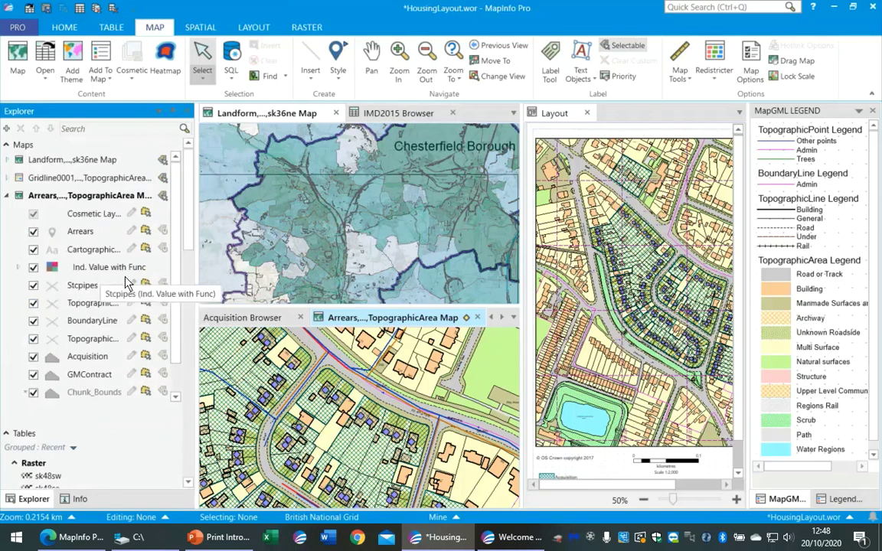
drag(187, 241, 195, 448)
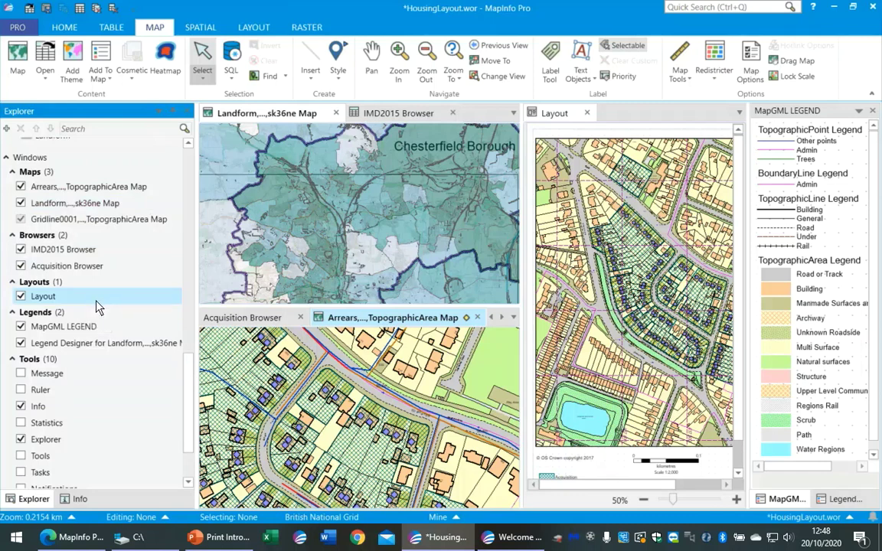
click(21, 327)
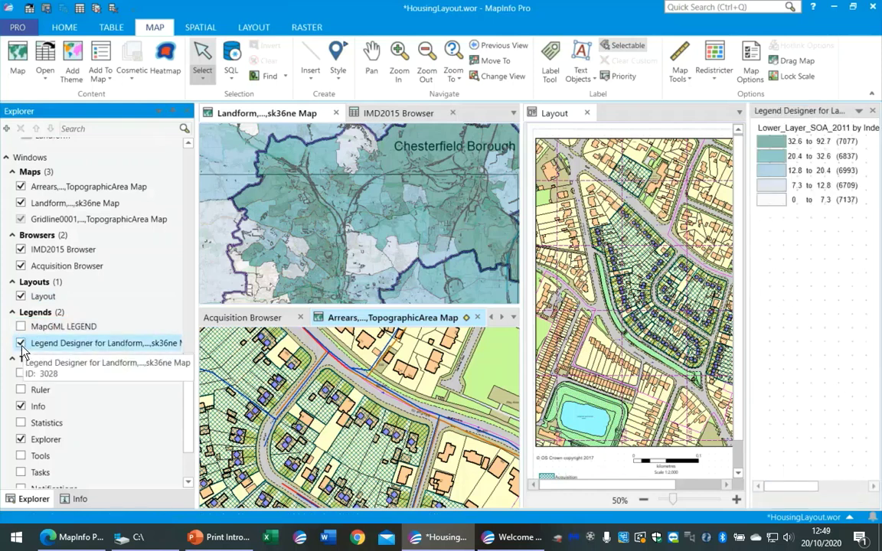
click(21, 344)
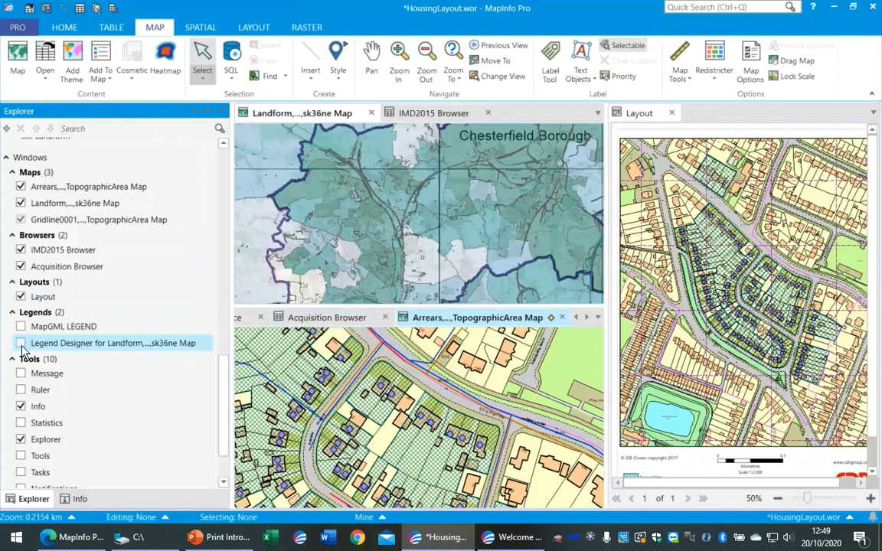
click(21, 344)
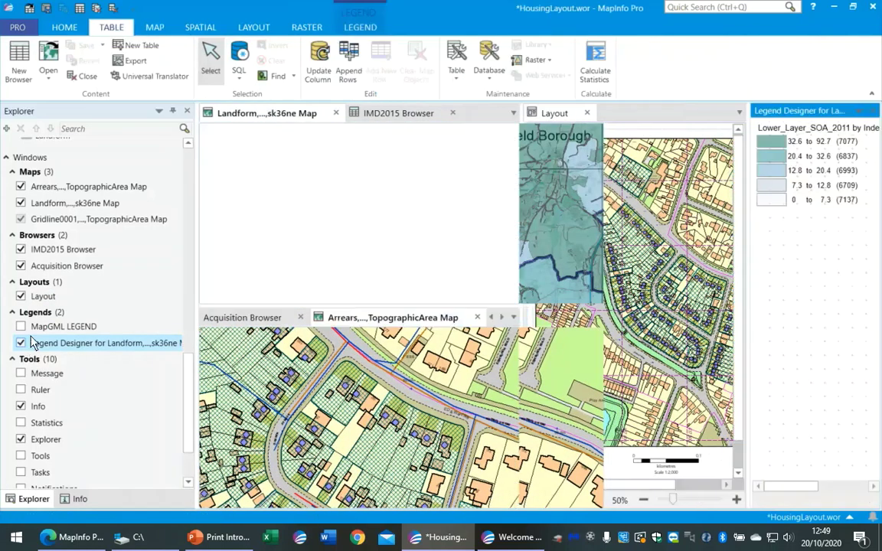
click(20, 327)
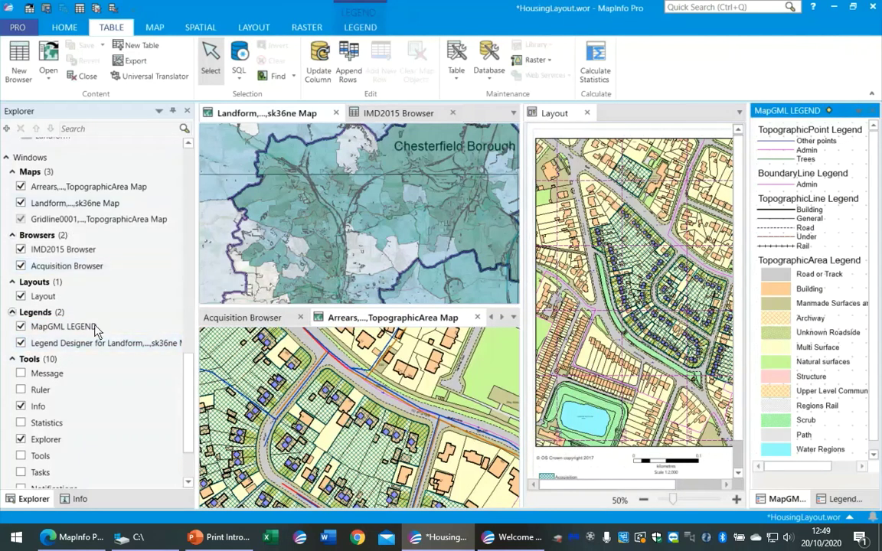
drag(190, 413, 186, 450)
scroll(186, 450, down, 2)
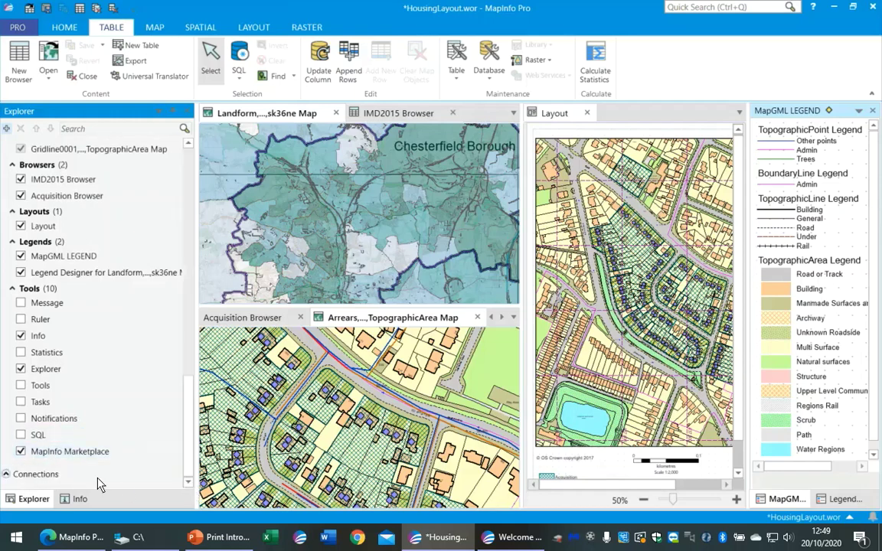
scroll(172, 345, up, 5)
scroll(172, 344, up, 8)
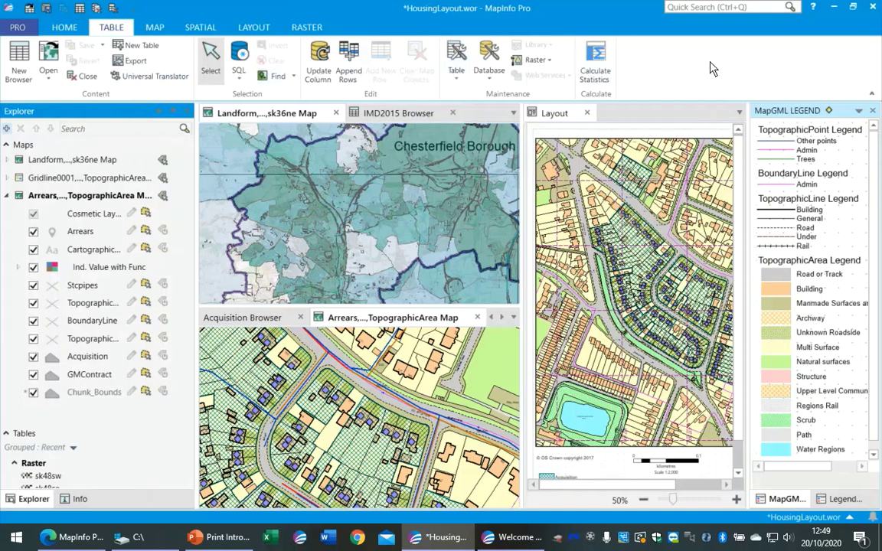
Step: On the MAP tab, search Quick Search for 'create points'
click(154, 29)
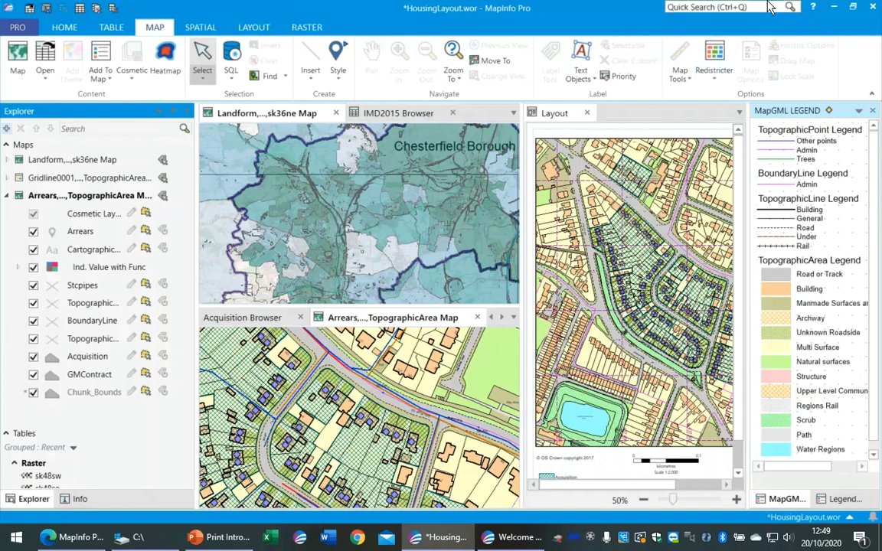
click(712, 10)
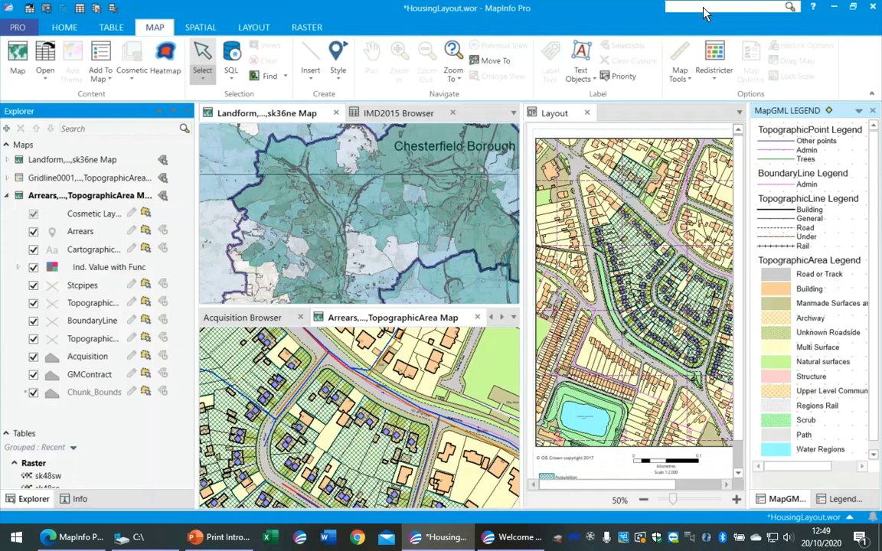
text(cre)
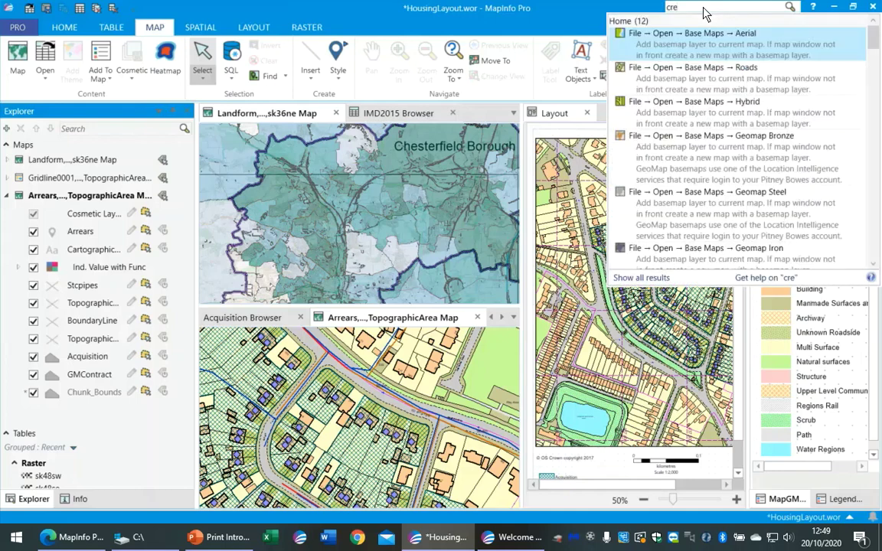
text(ate)
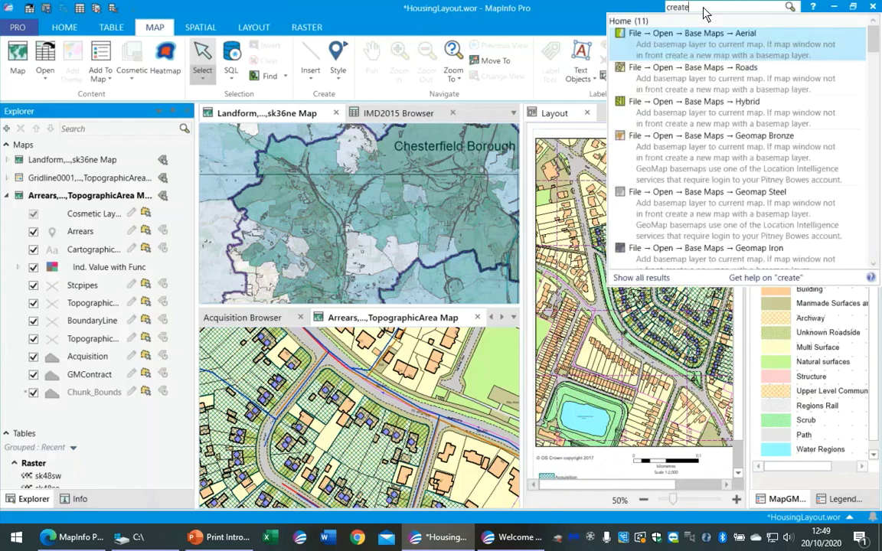
text( point)
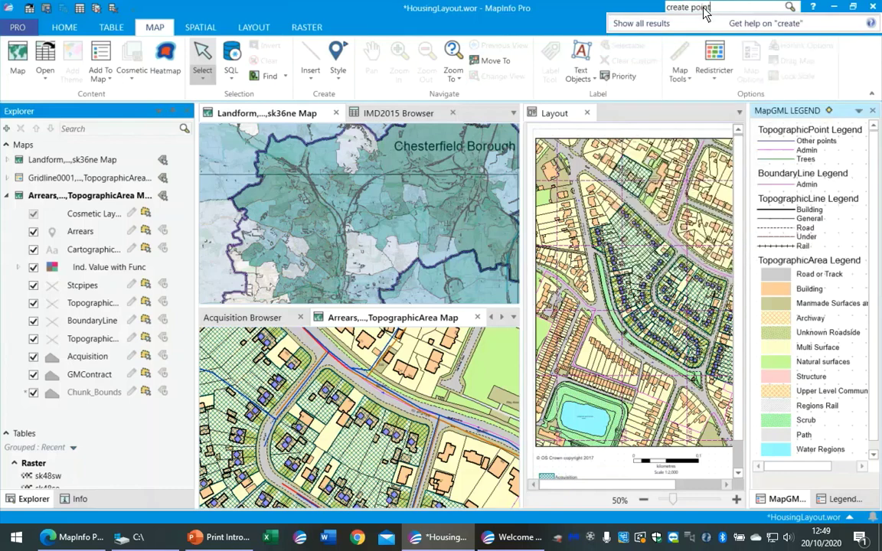
text(s)
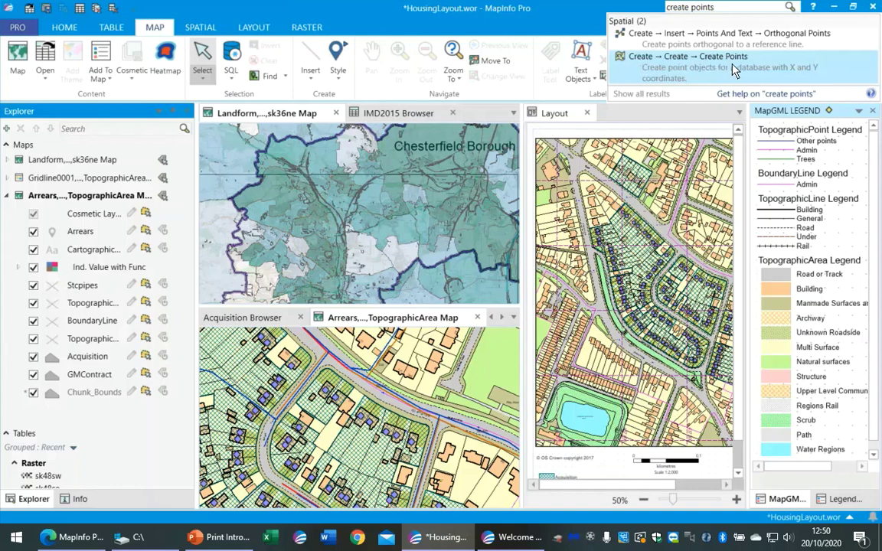
Step: Open Create Points from the results and cancel it, then browse SPATIAL's Create tools
click(672, 71)
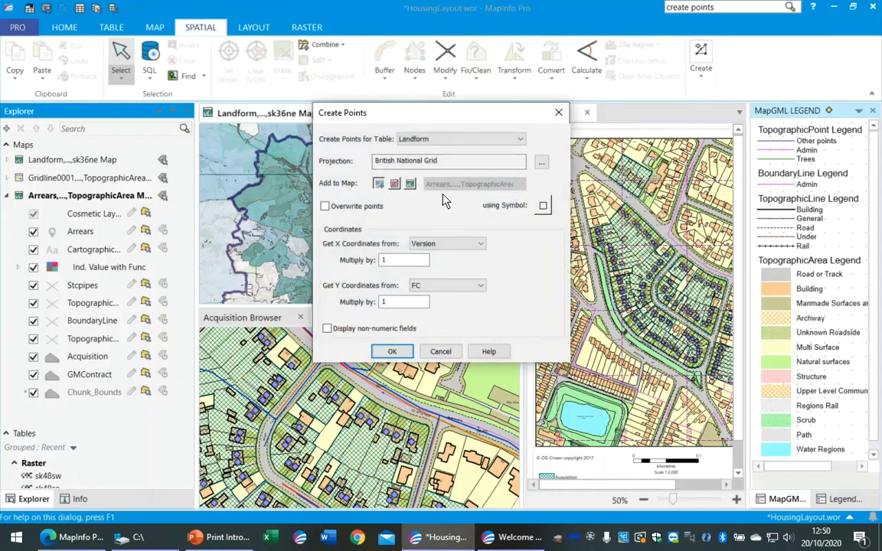
click(558, 116)
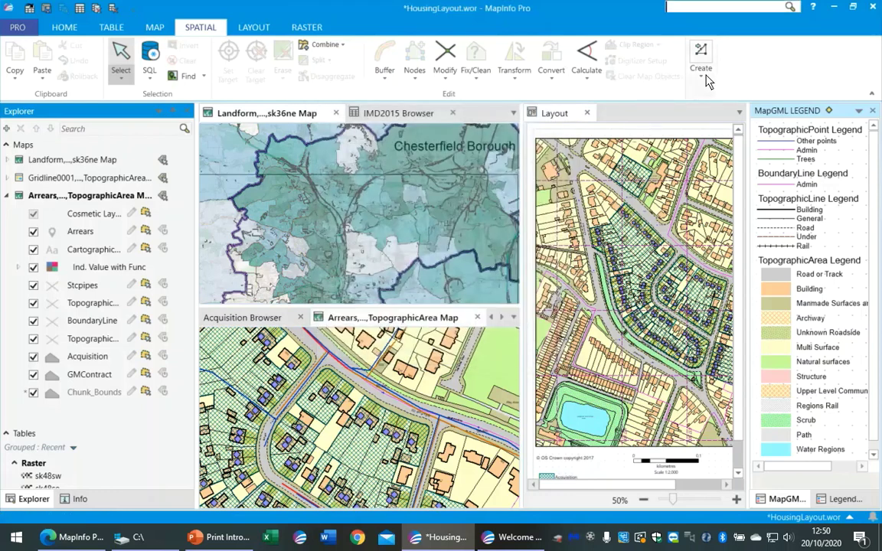
click(701, 76)
click(763, 70)
click(155, 28)
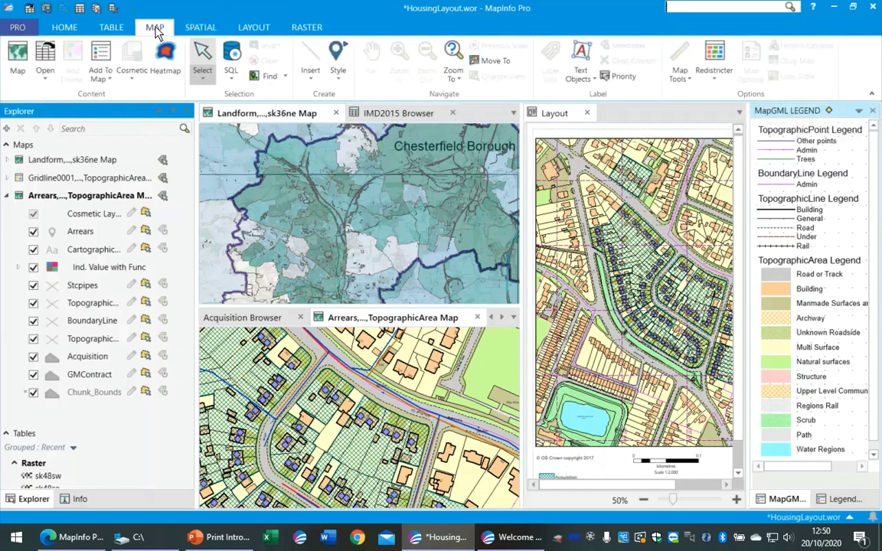
click(196, 26)
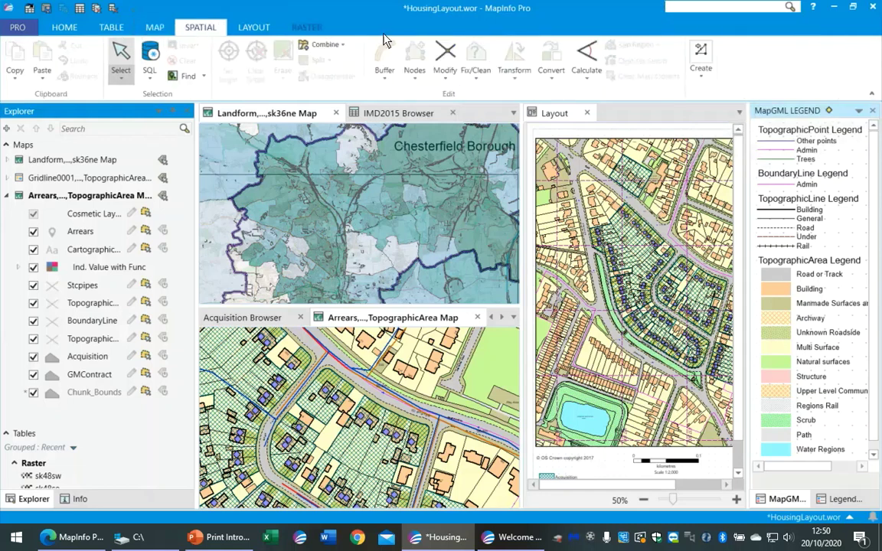
Step: Browse the Spatial tab's Create and Nodes tool lists, then show the Acquisition Browser's six deed records
click(702, 81)
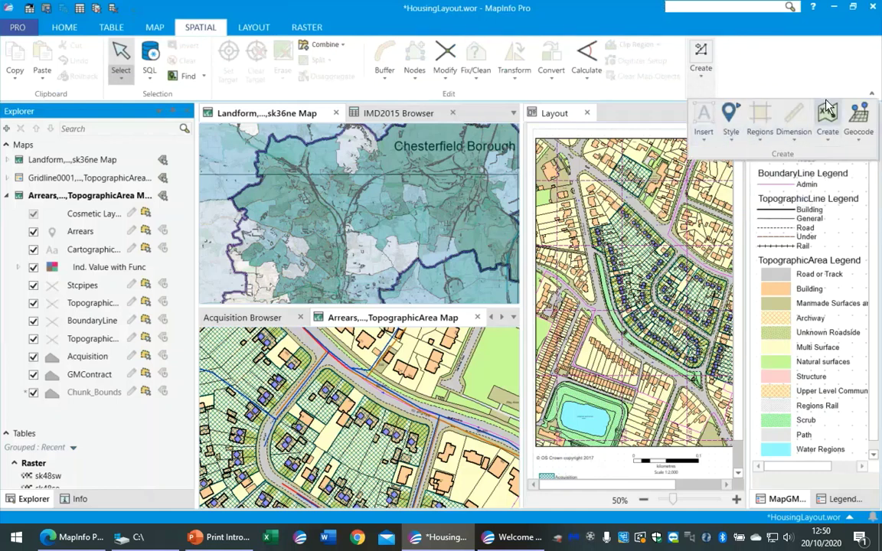
click(754, 125)
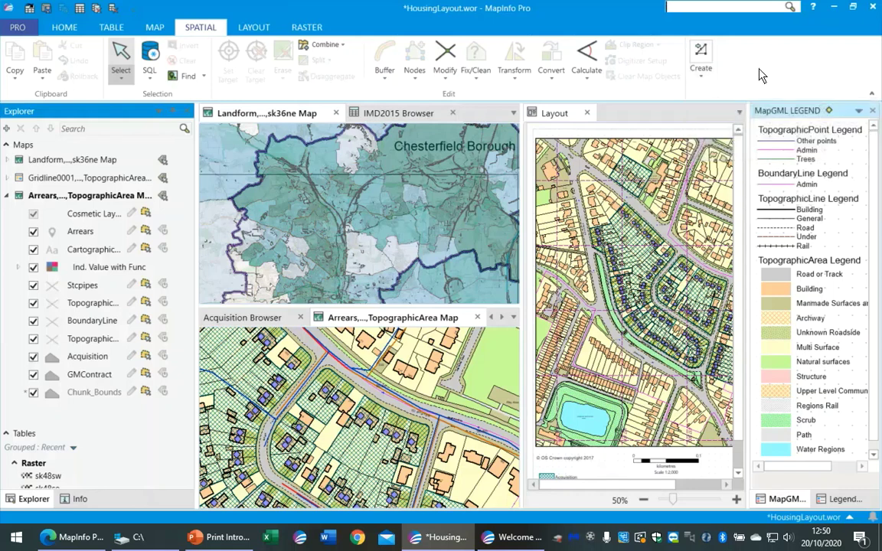
click(703, 82)
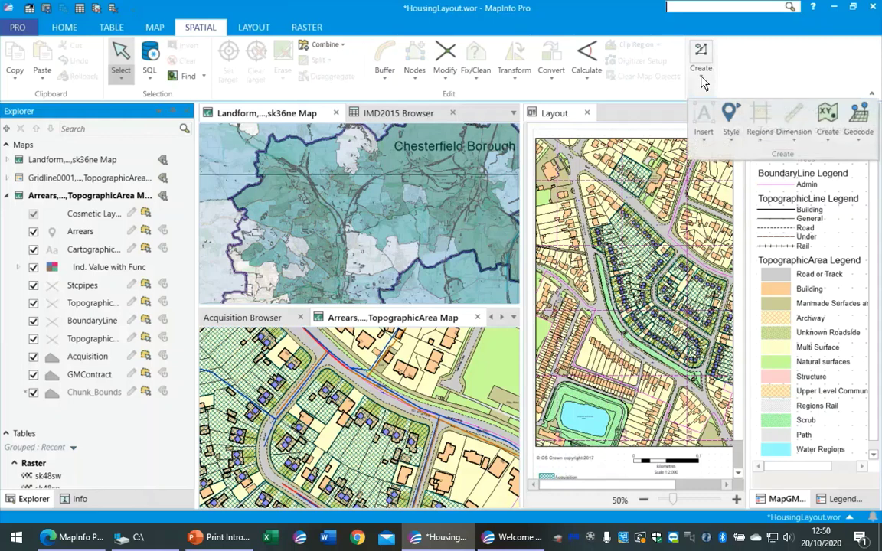
click(831, 146)
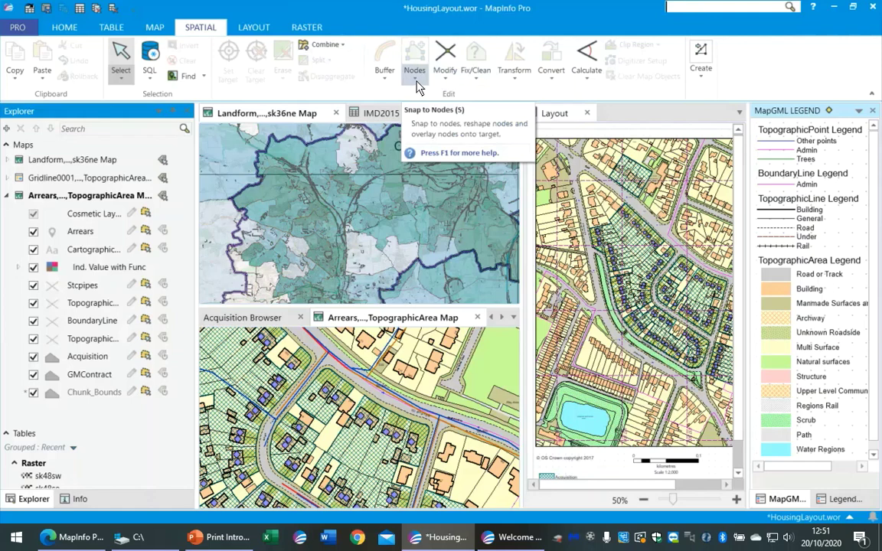
click(417, 84)
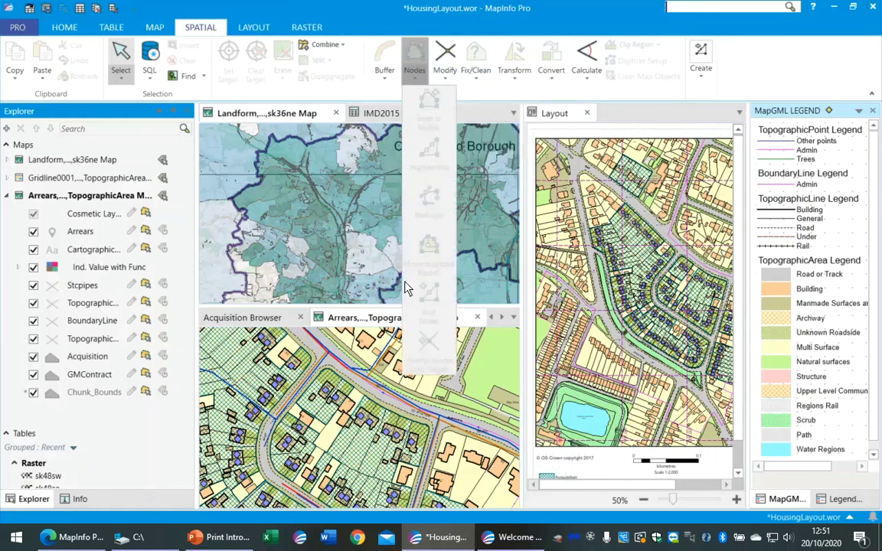
click(242, 317)
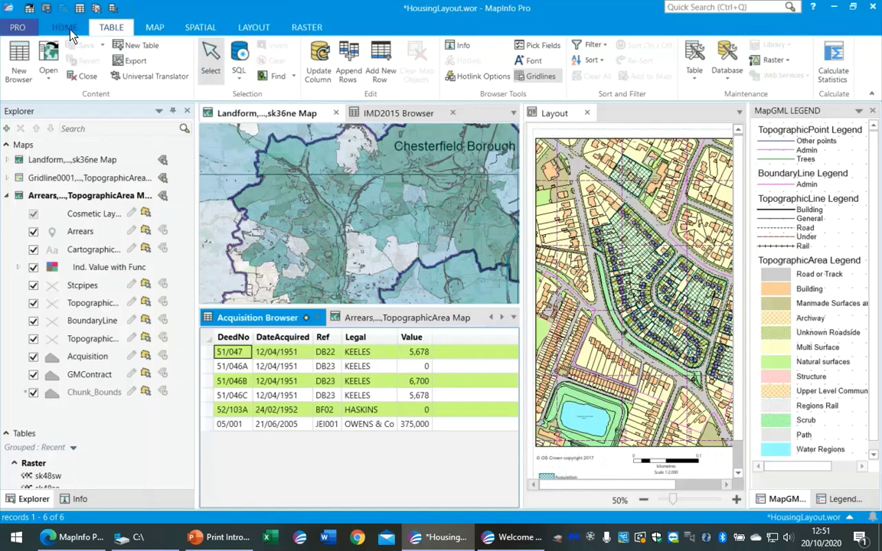
Step: Open the PRO backstage and view its About version details and Resources page
click(19, 30)
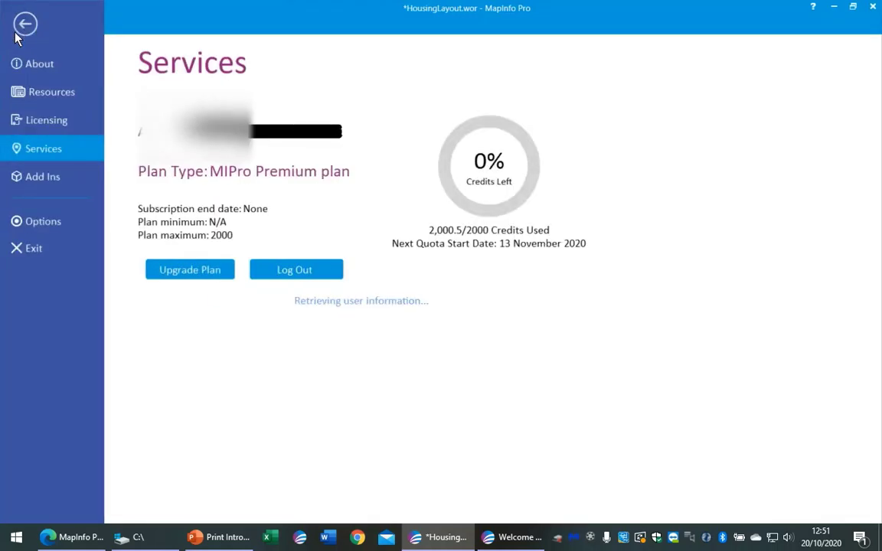
click(35, 64)
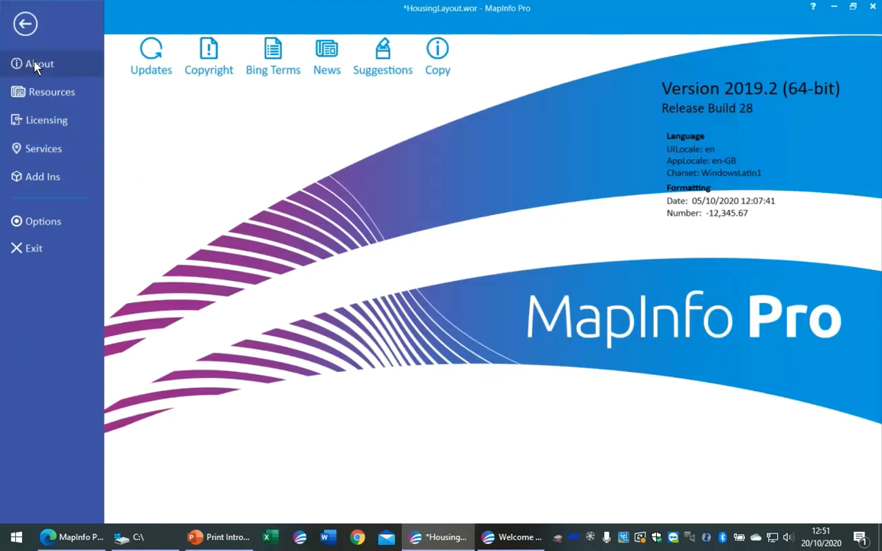
click(77, 67)
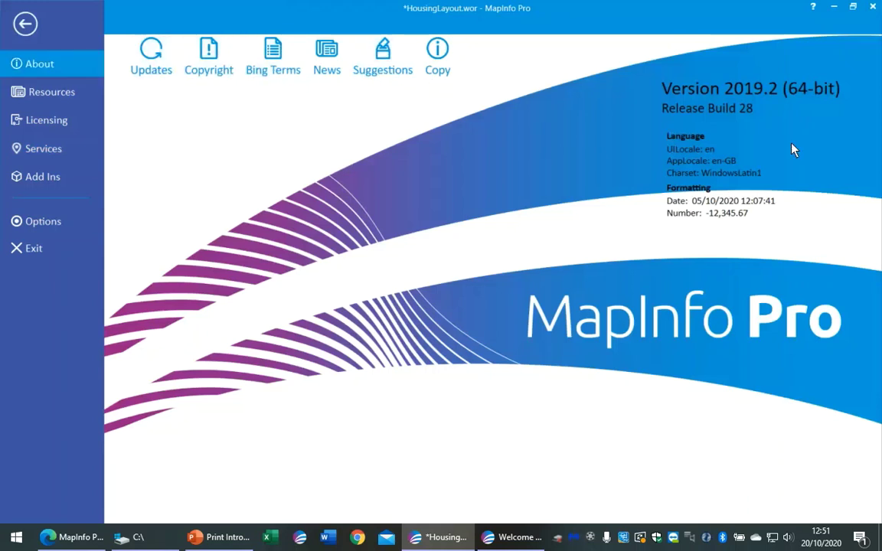
click(52, 98)
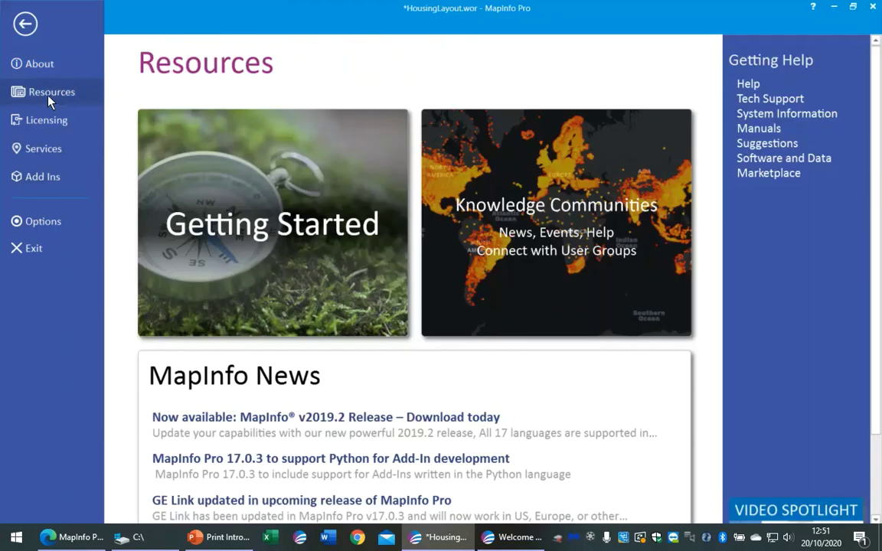
Step: Review the Licensing and Add Ins pages, ending on Options with System, Window and Devices settings
click(46, 121)
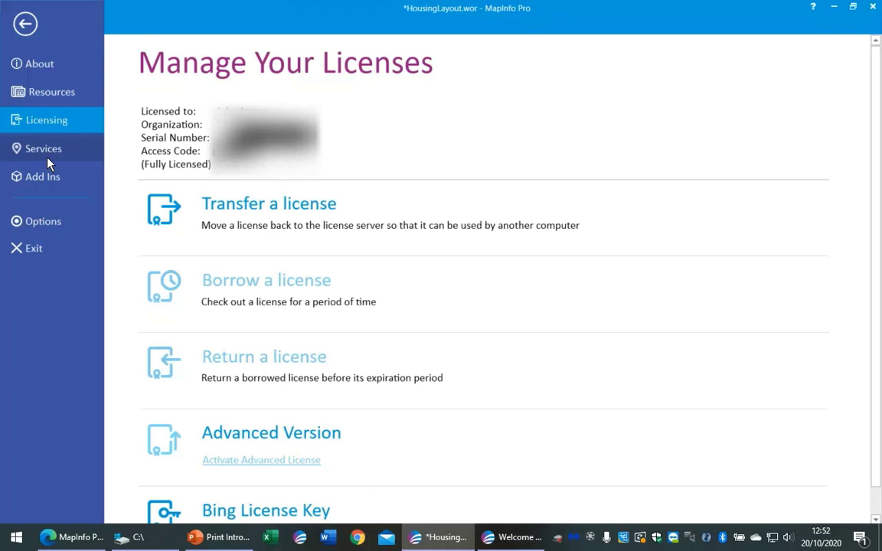
click(49, 180)
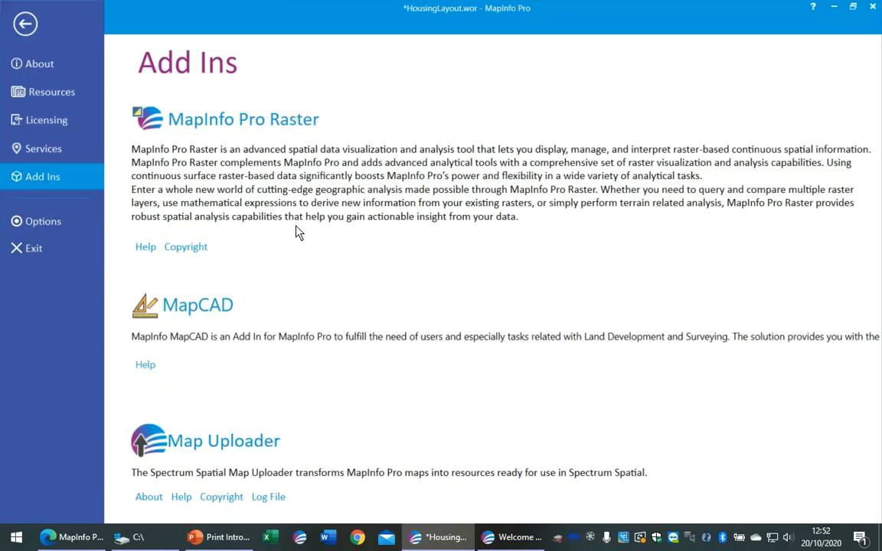
click(43, 228)
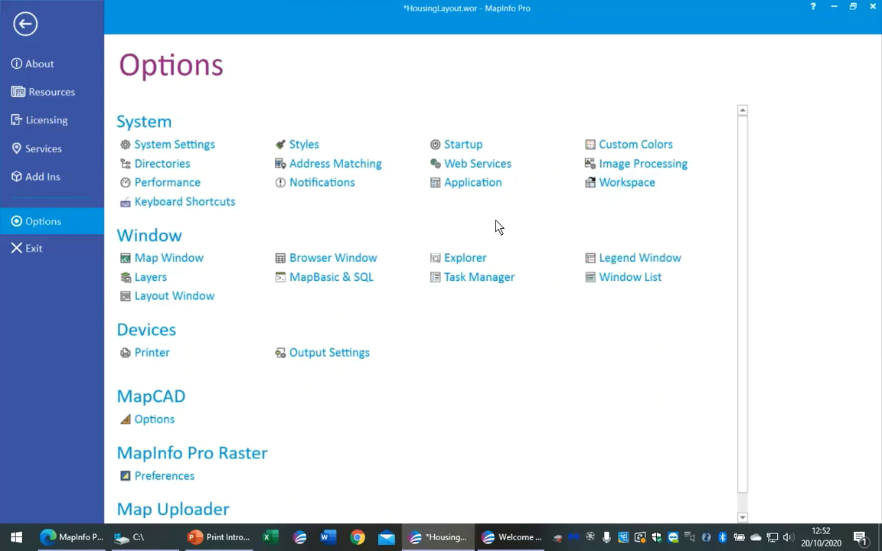
click(142, 144)
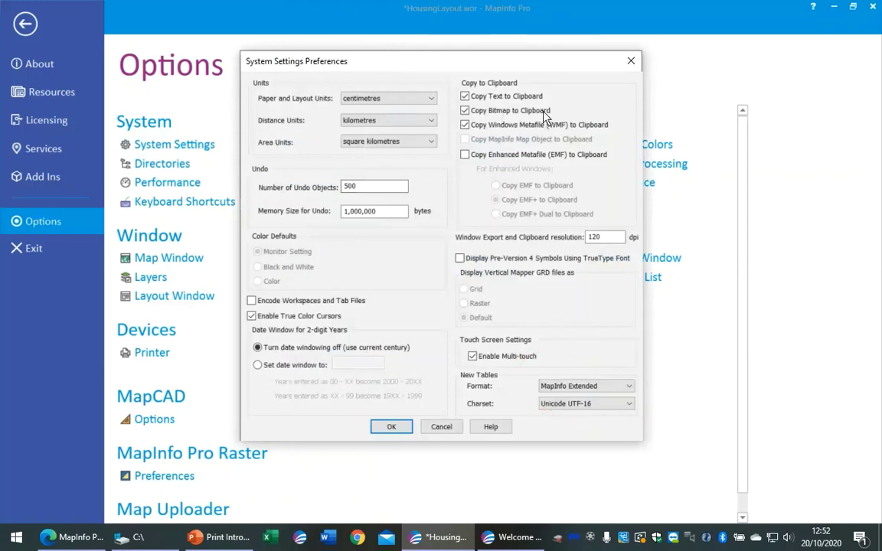
click(393, 430)
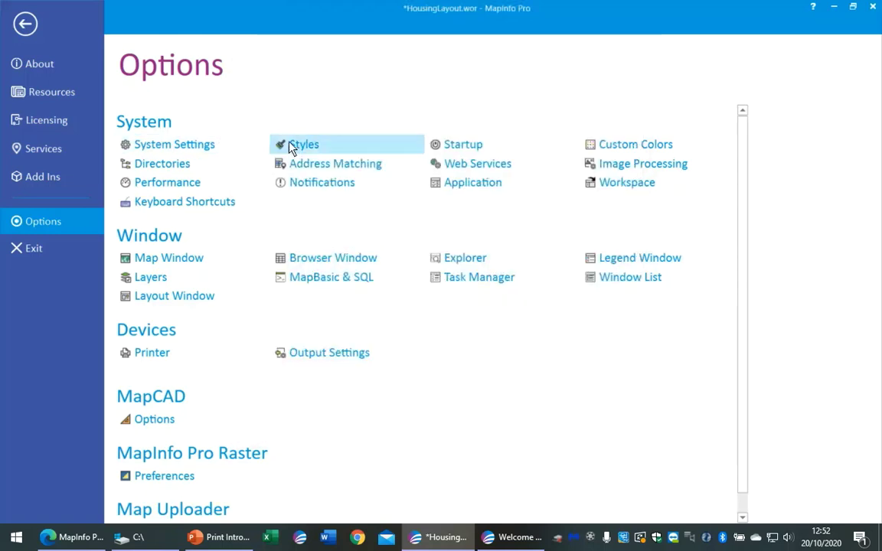
click(312, 146)
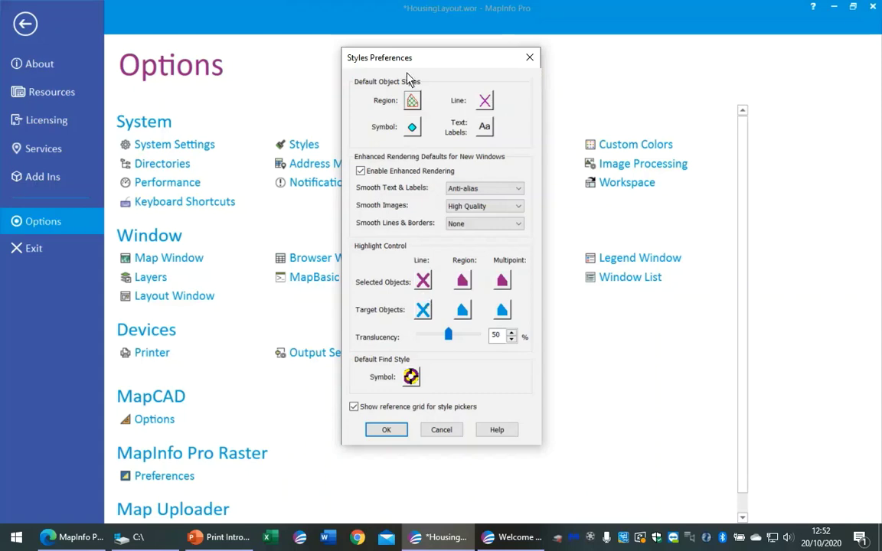
click(528, 61)
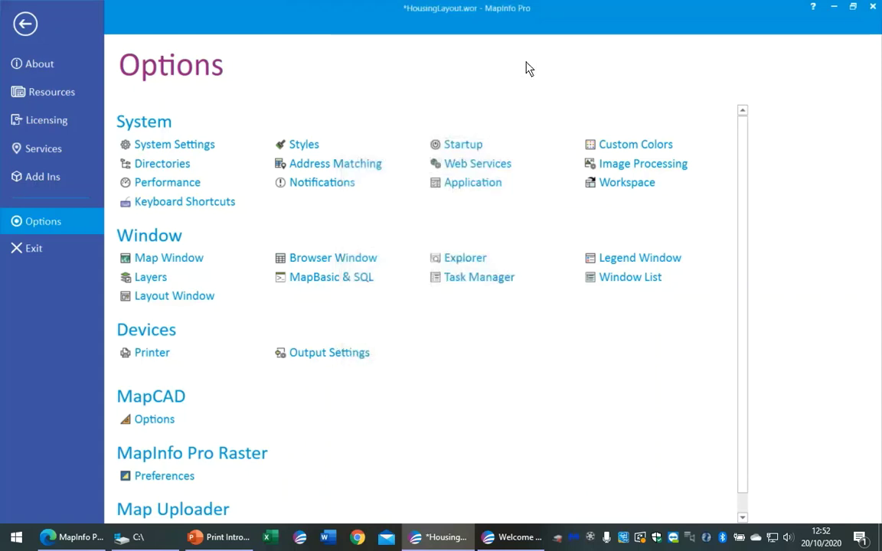
click(152, 170)
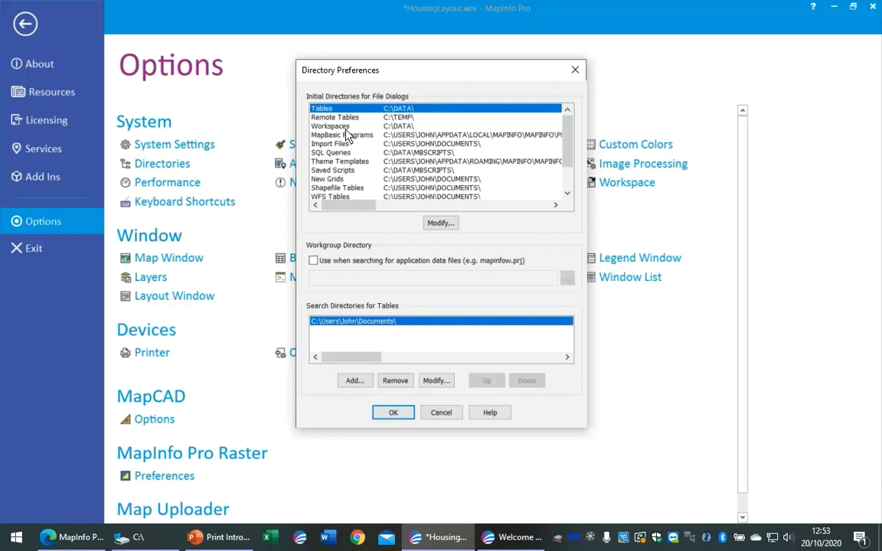
click(395, 414)
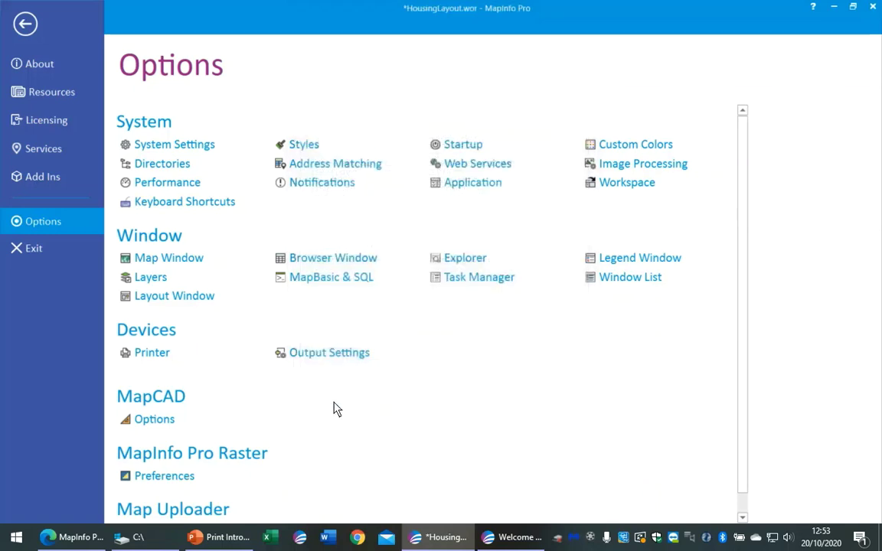
Step: Close the backstage and zoom the HousingLayout map frame in on the housing plots
click(26, 25)
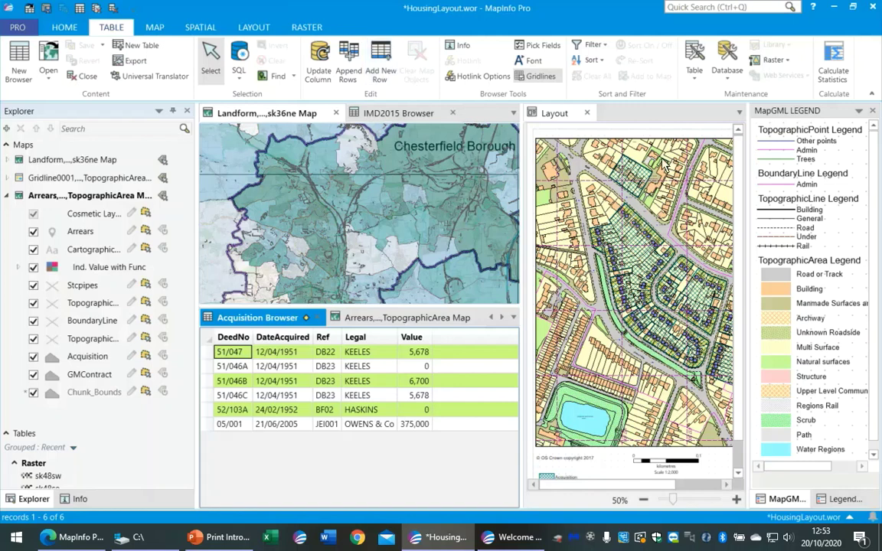
click(562, 114)
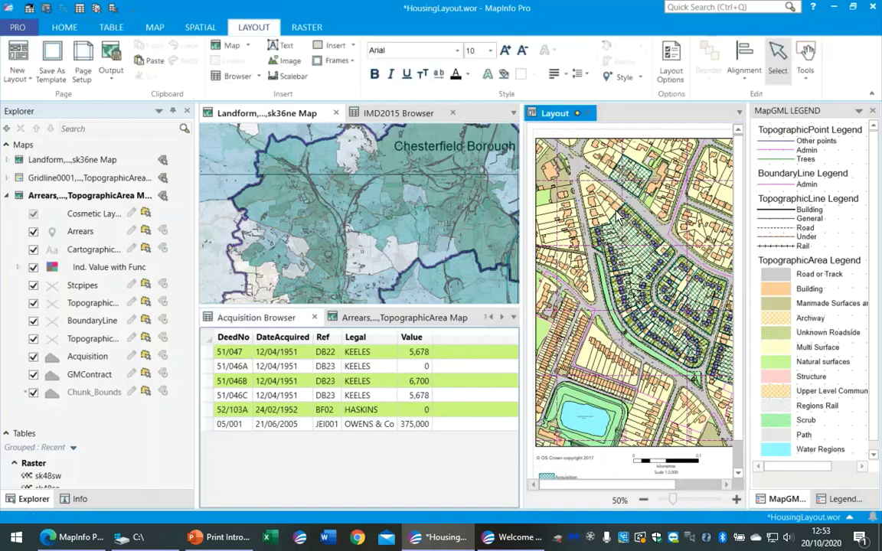
click(557, 195)
double_click(634, 268)
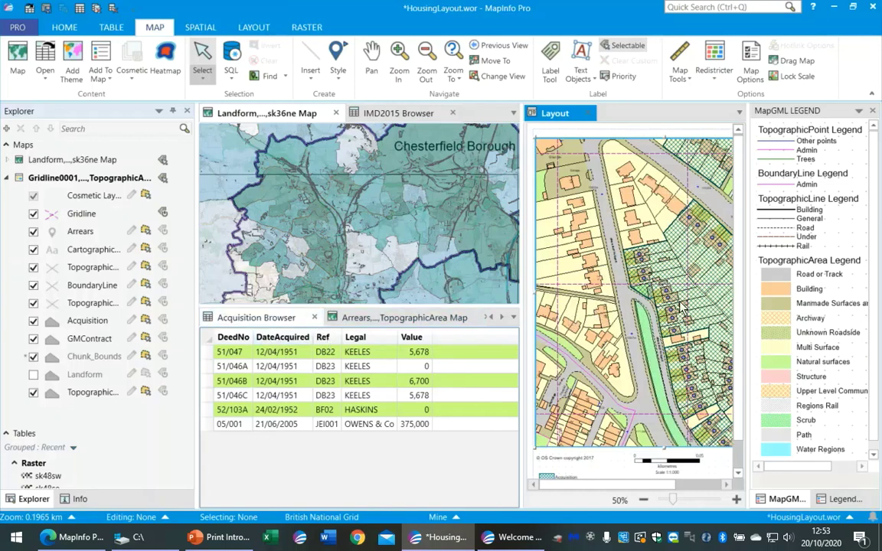
click(578, 135)
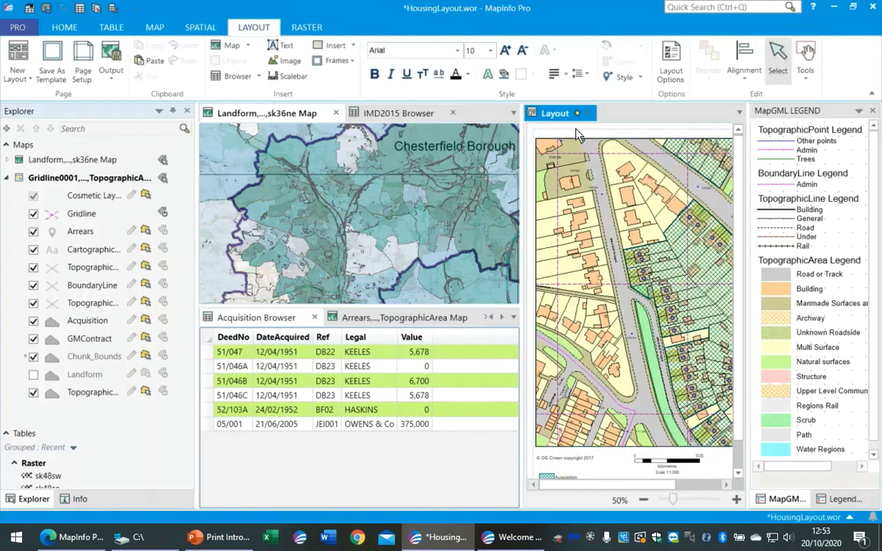